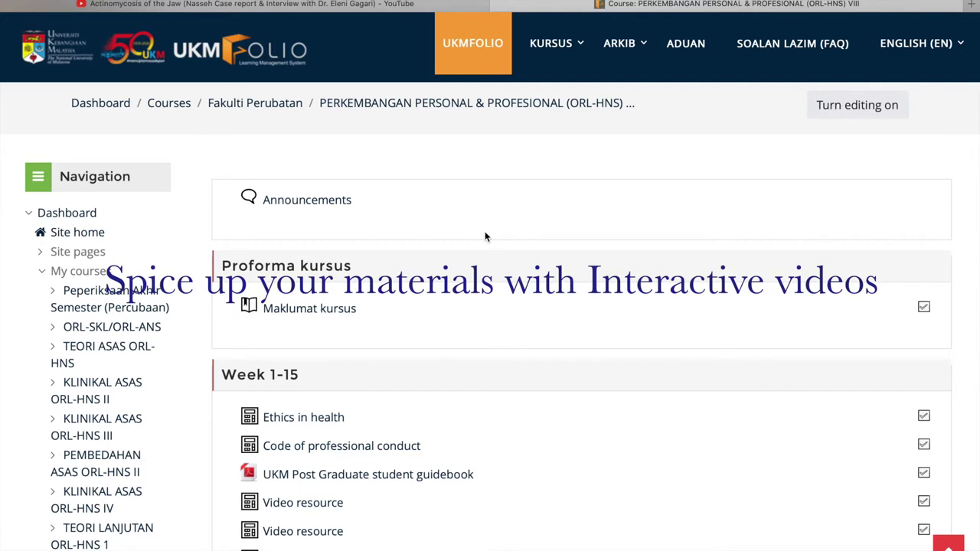
- Expand Site pages in Navigation and open the course's Content bank
scroll(539, 204, "up", 1)
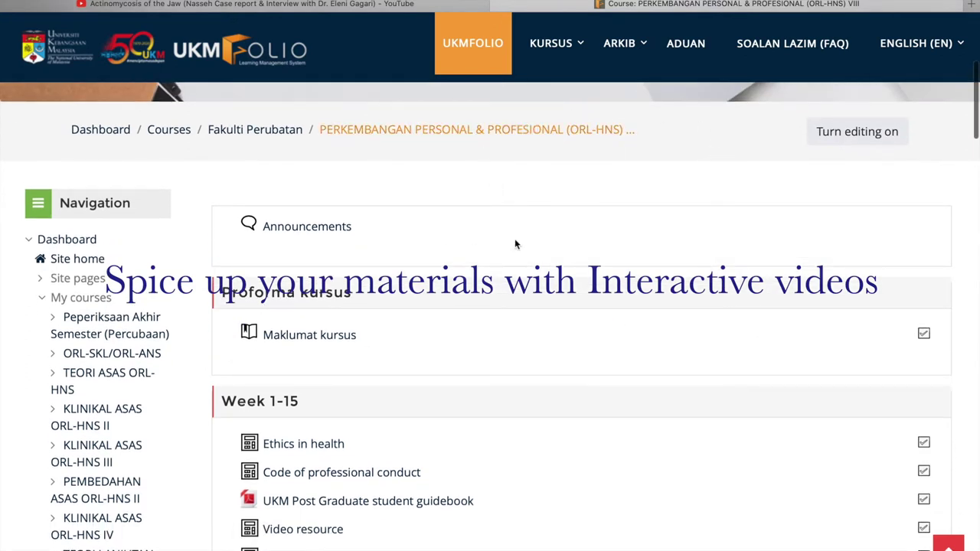
scroll(528, 276, "down", 1)
scroll(528, 277, "up", 1)
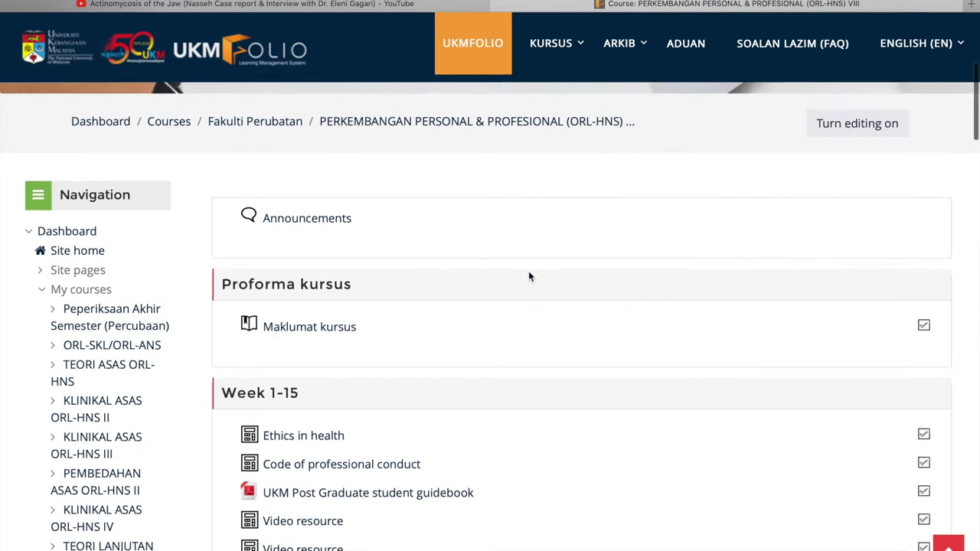
left_click(79, 272)
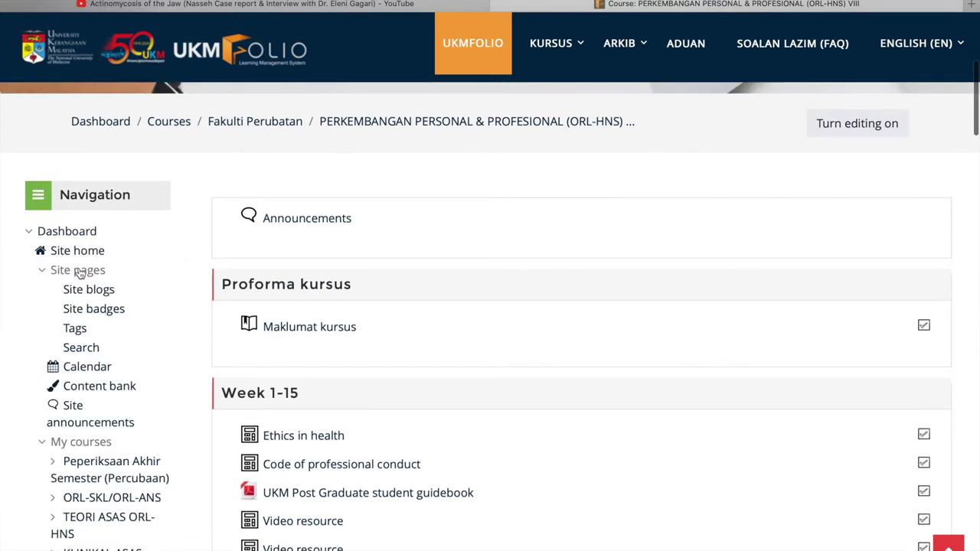
left_click(87, 388)
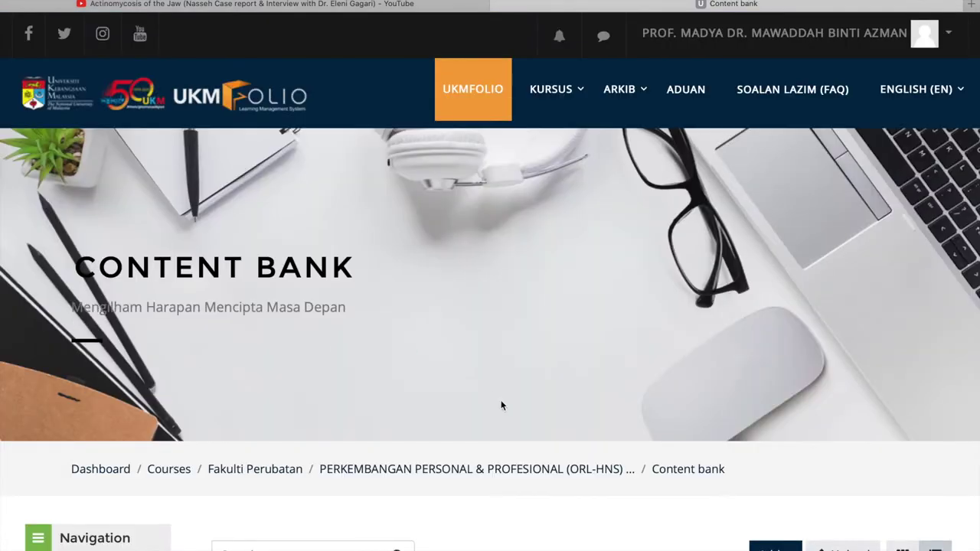
- Choose Interactive Video from the content bank's Add list of H5P types
scroll(500, 404, "down", 5)
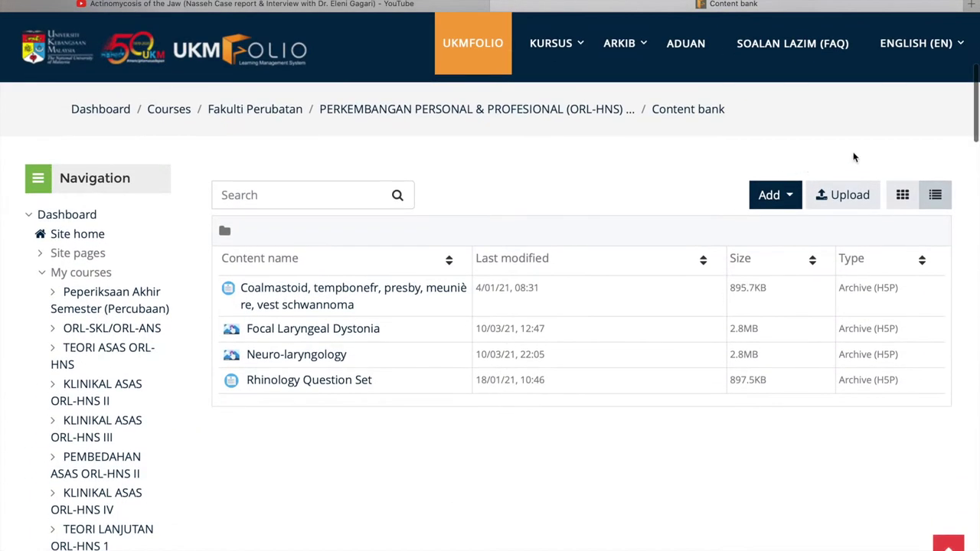
left_click(793, 202)
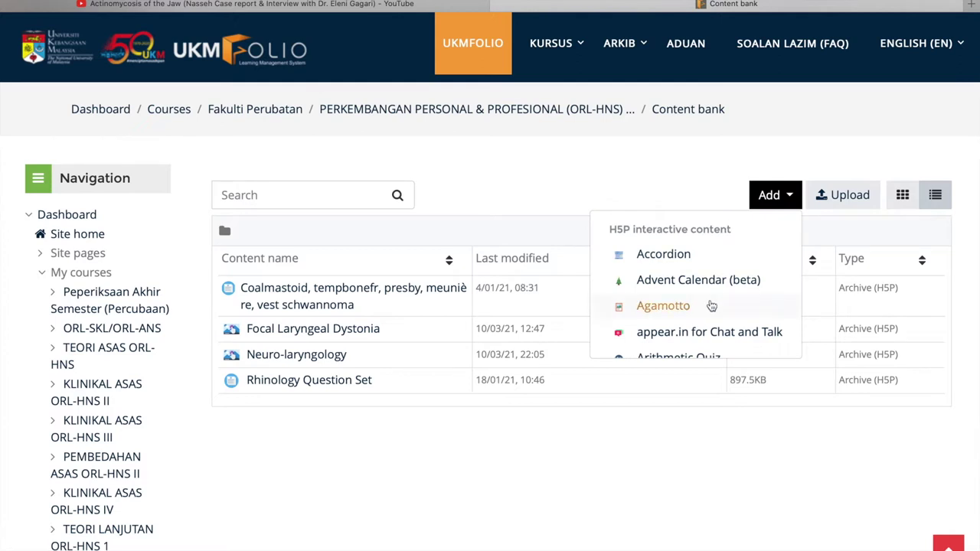
scroll(711, 305, "down", 10)
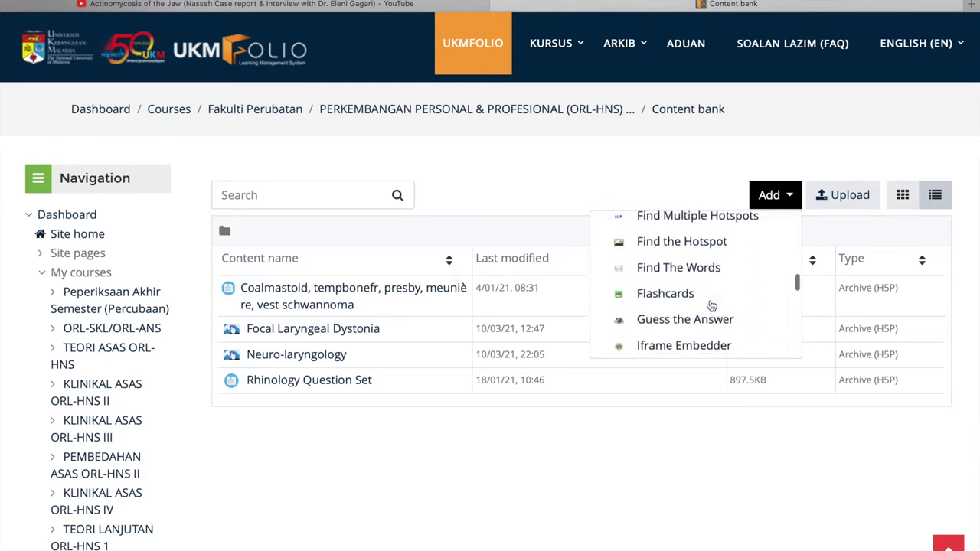
scroll(711, 306, "down", 5)
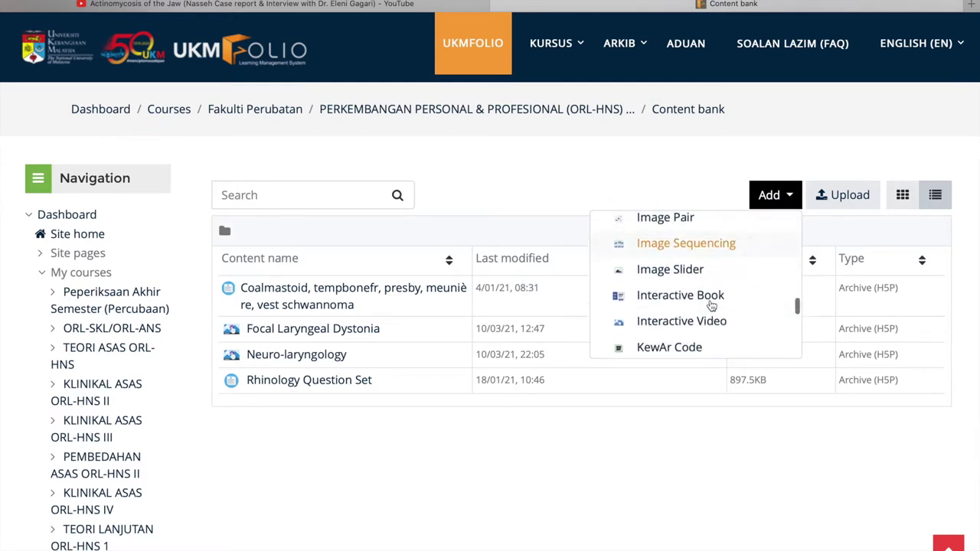
scroll(711, 306, "down", 2)
left_click(706, 263)
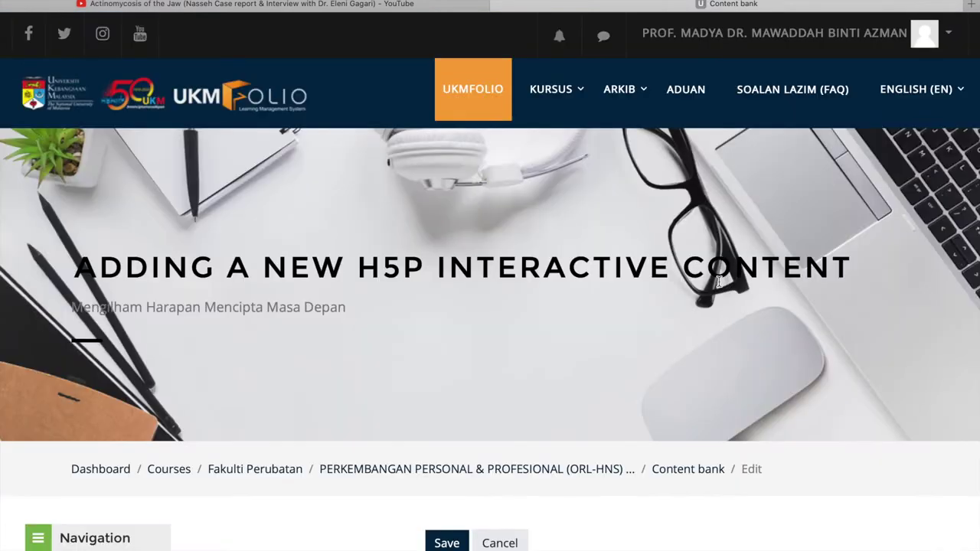
- Close the editor tour, title the video 'Actinomycosis' and bring up the add-video panel
scroll(581, 361, "down", 5)
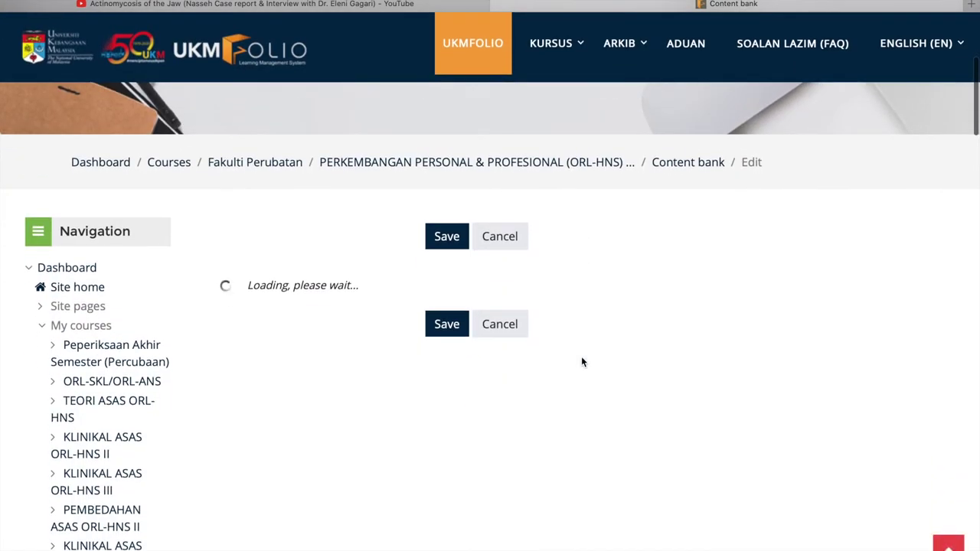
scroll(691, 343, "down", 2)
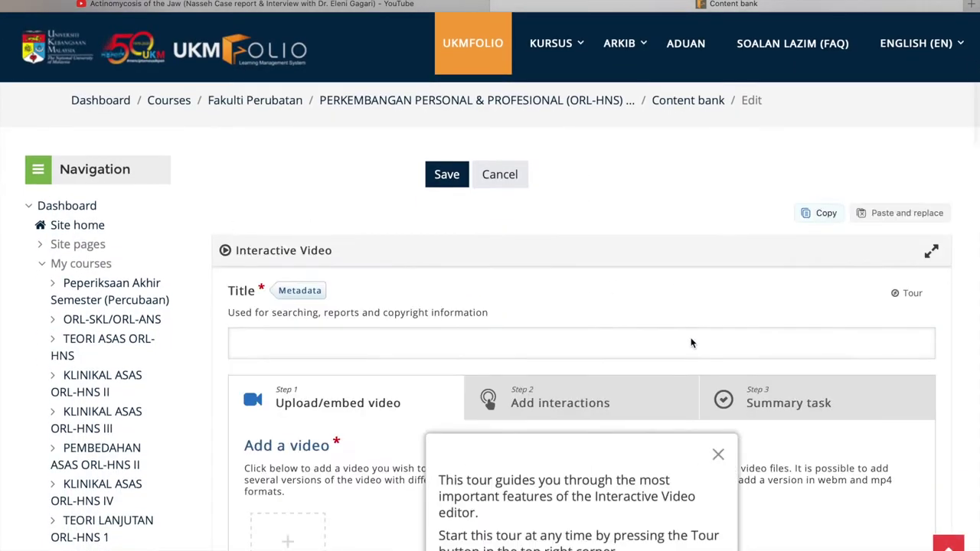
scroll(727, 366, "down", 5)
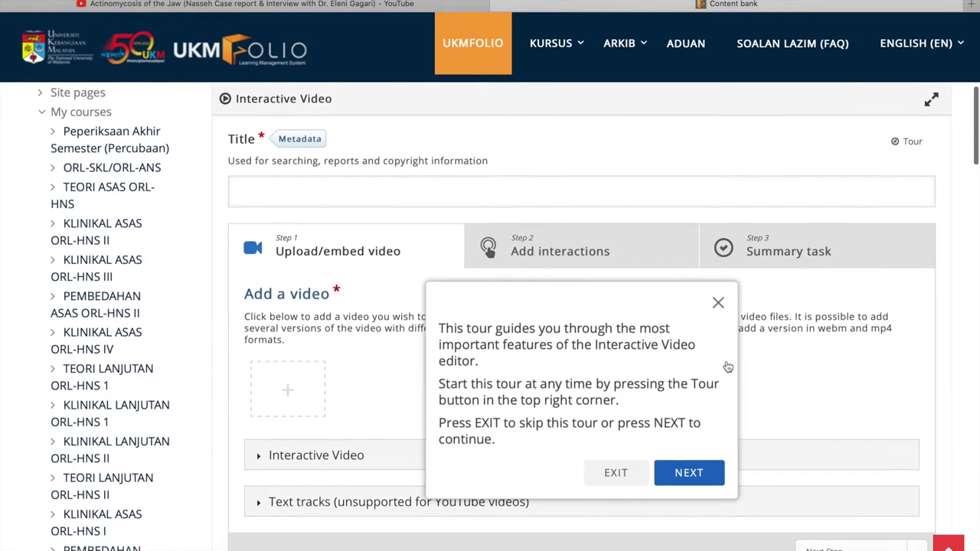
scroll(726, 366, "up", 1)
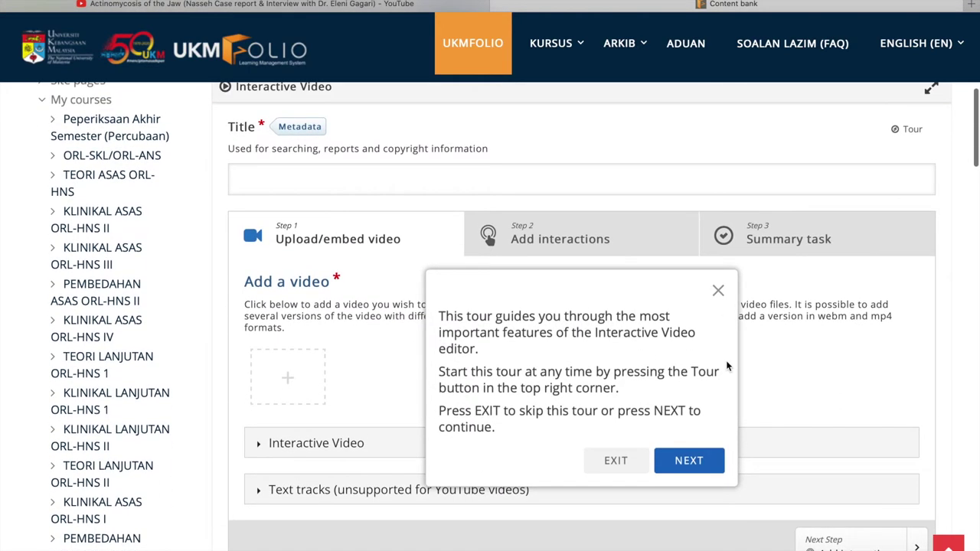
left_click(316, 179)
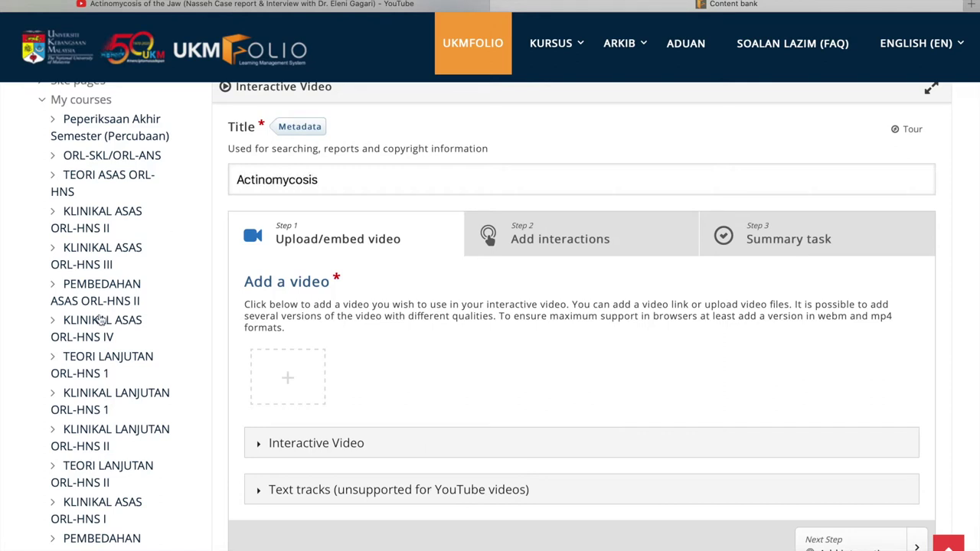
scroll(427, 395, "down", 1)
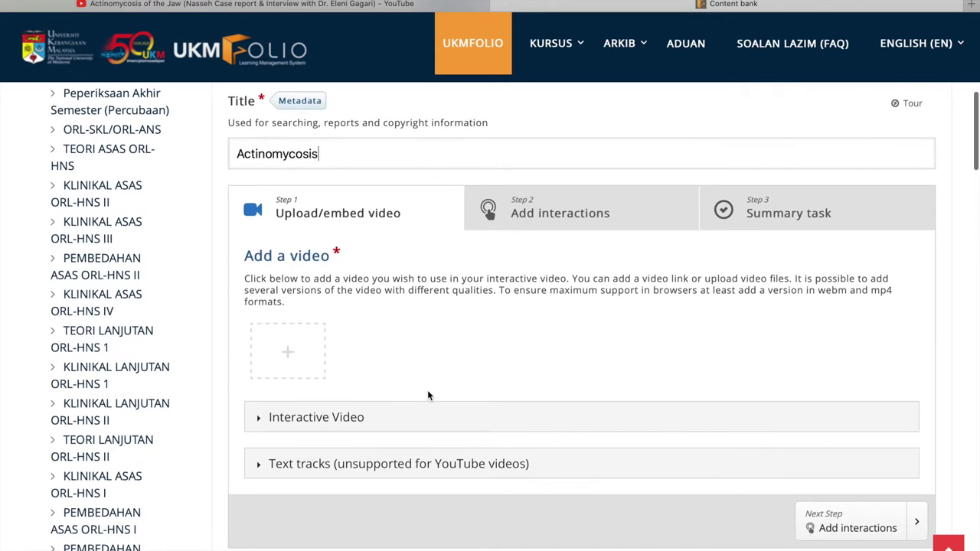
left_click(299, 356)
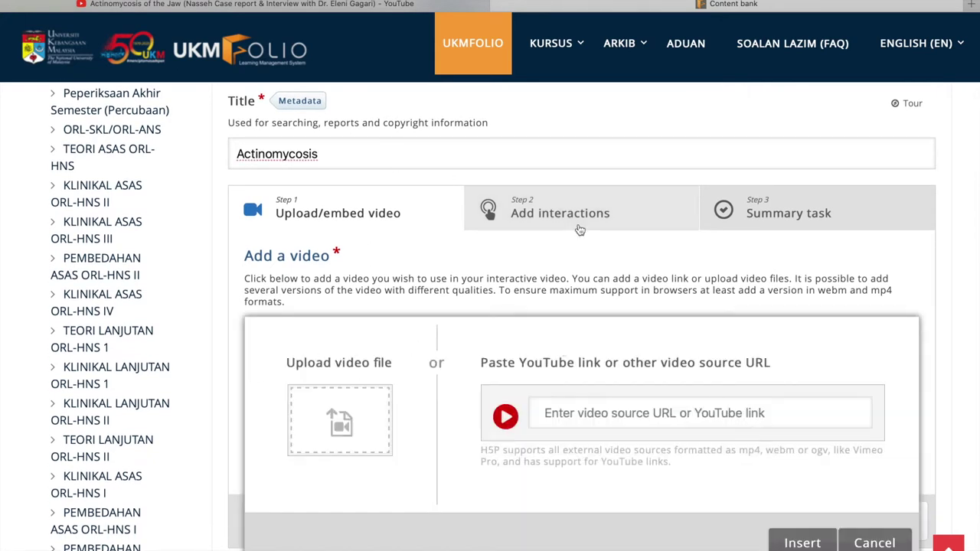
left_click(323, 6)
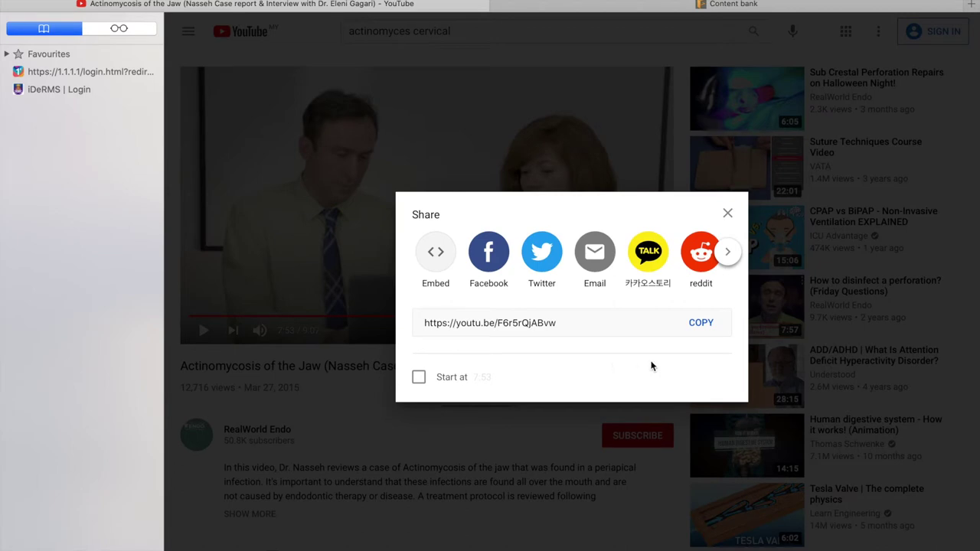
left_click(706, 325)
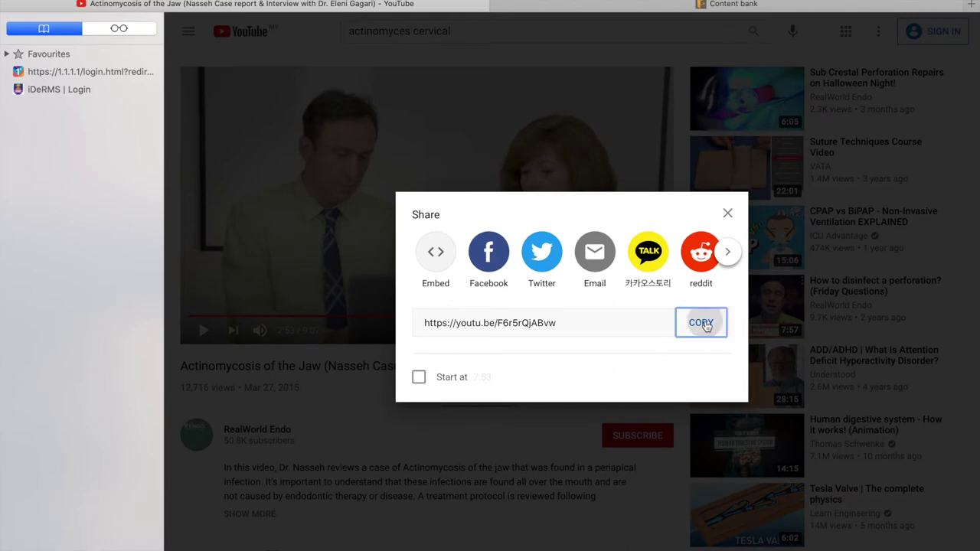
left_click(718, 6)
- Paste the YouTube link into the video URL field and insert it
left_click(677, 457)
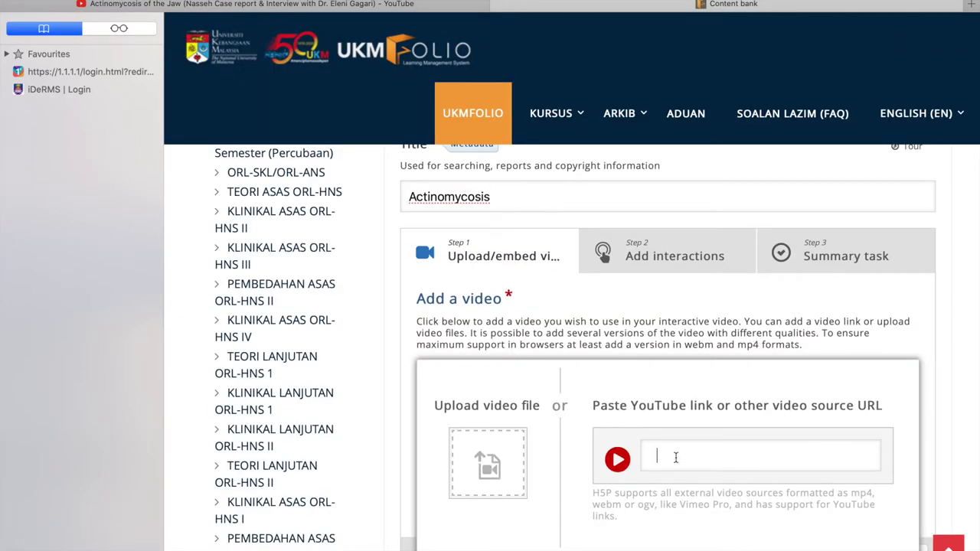
key("super+v")
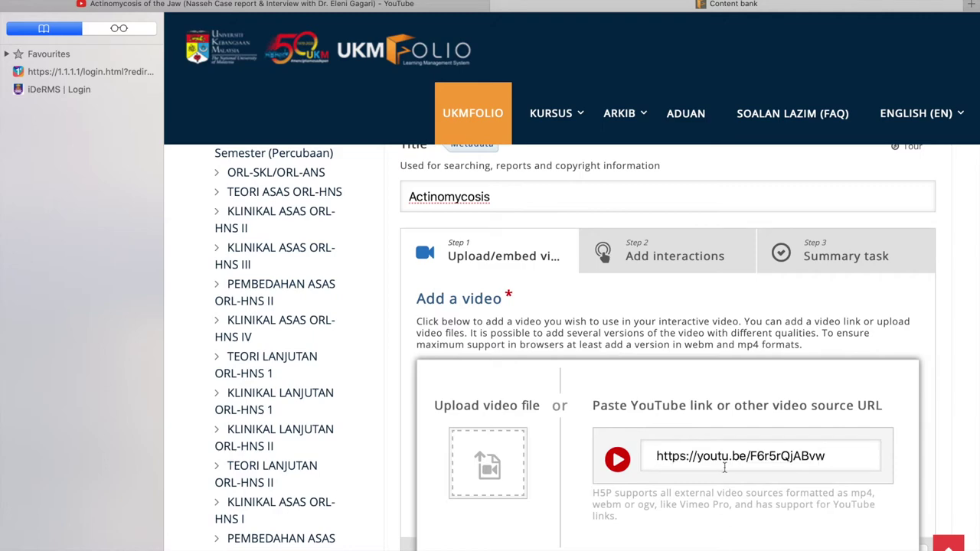
scroll(763, 496, "down", 1)
scroll(763, 496, "down", 2)
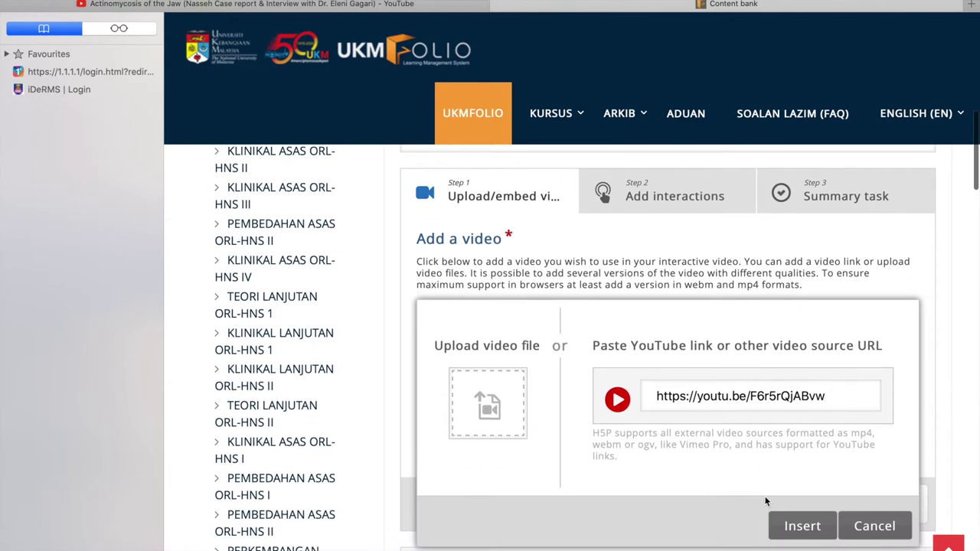
left_click(820, 528)
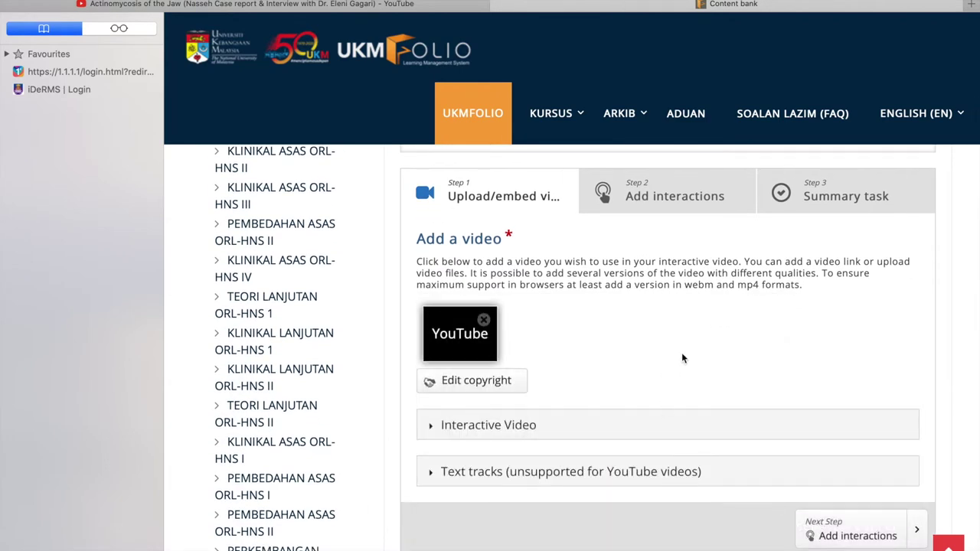
- Save the video's copyright details and proceed to Add interactions
left_click(498, 381)
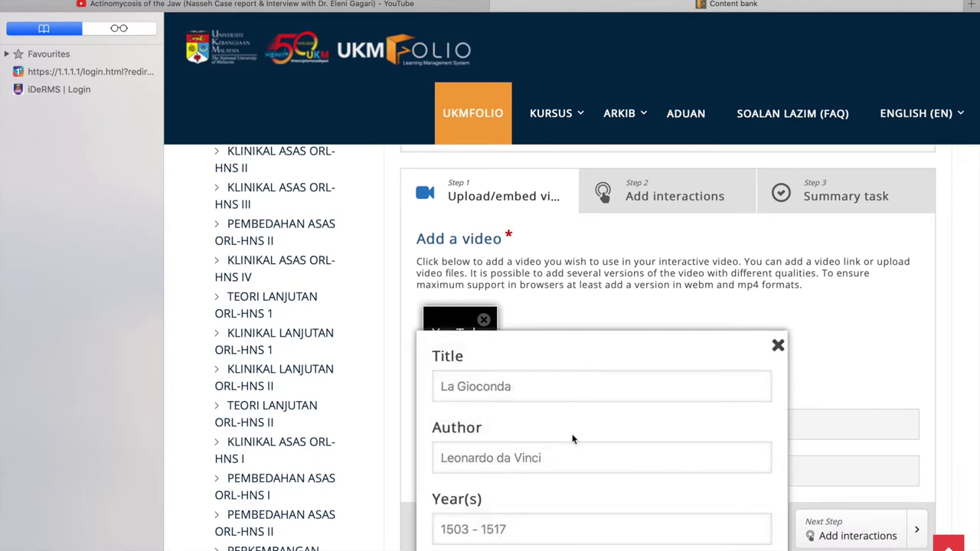
scroll(572, 439, "down", 8)
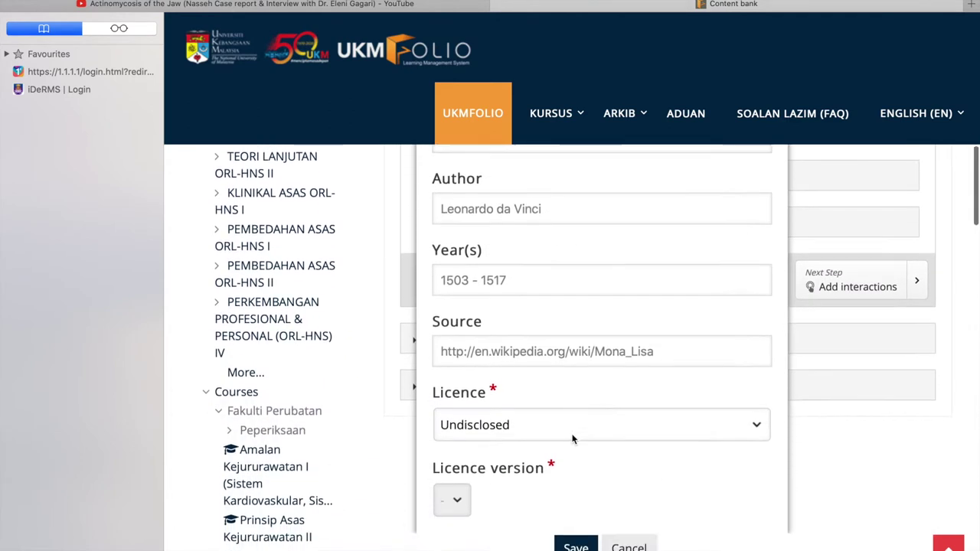
scroll(572, 440, "down", 3)
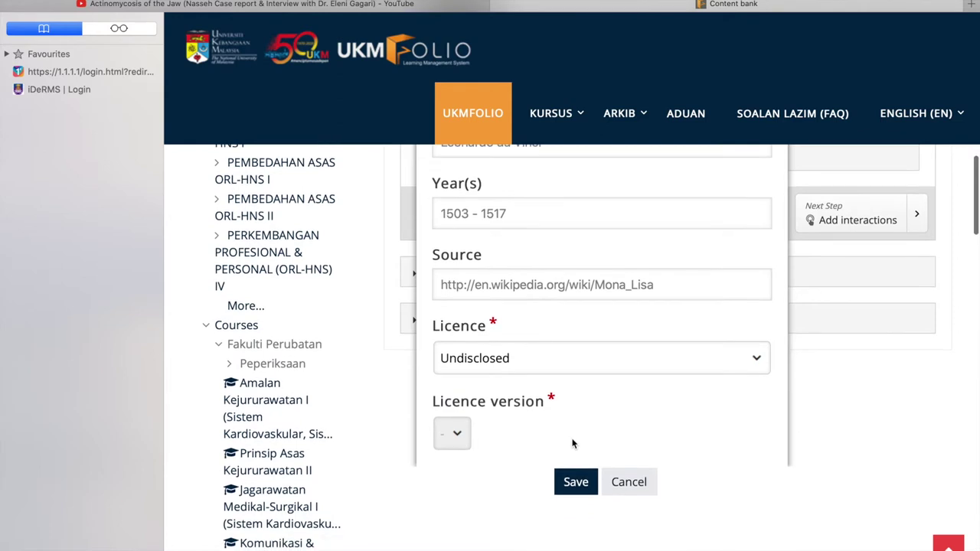
left_click(577, 480)
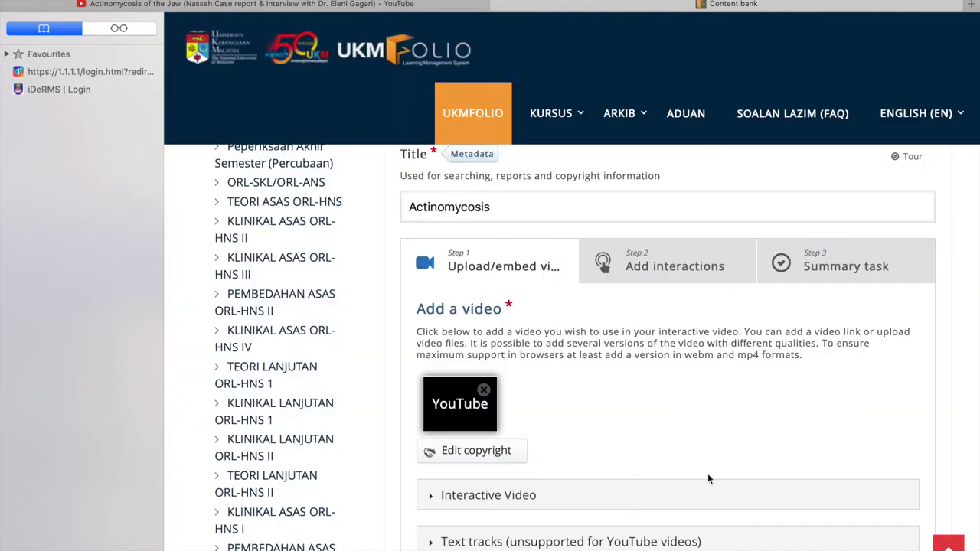
scroll(708, 474, "down", 2)
scroll(707, 473, "down", 2)
scroll(707, 477, "up", 2)
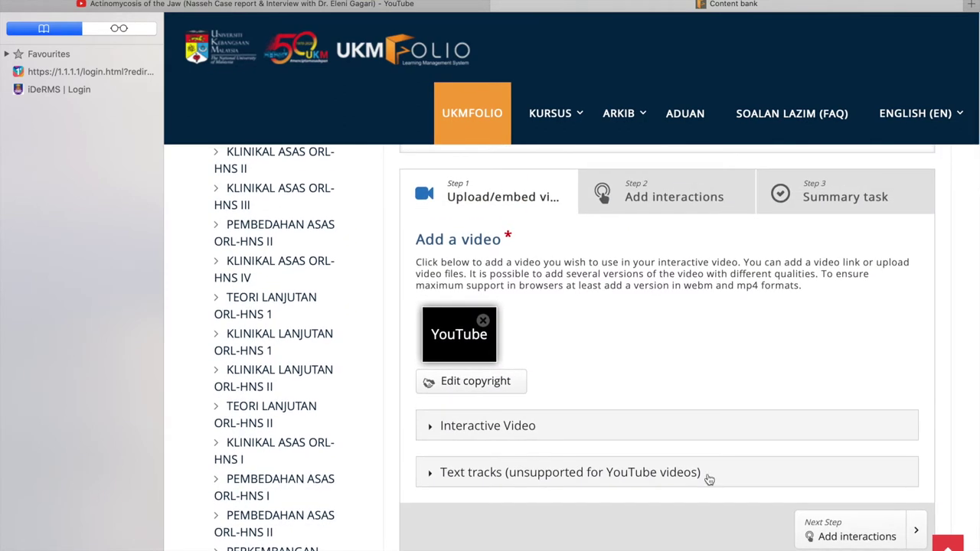
left_click(845, 538)
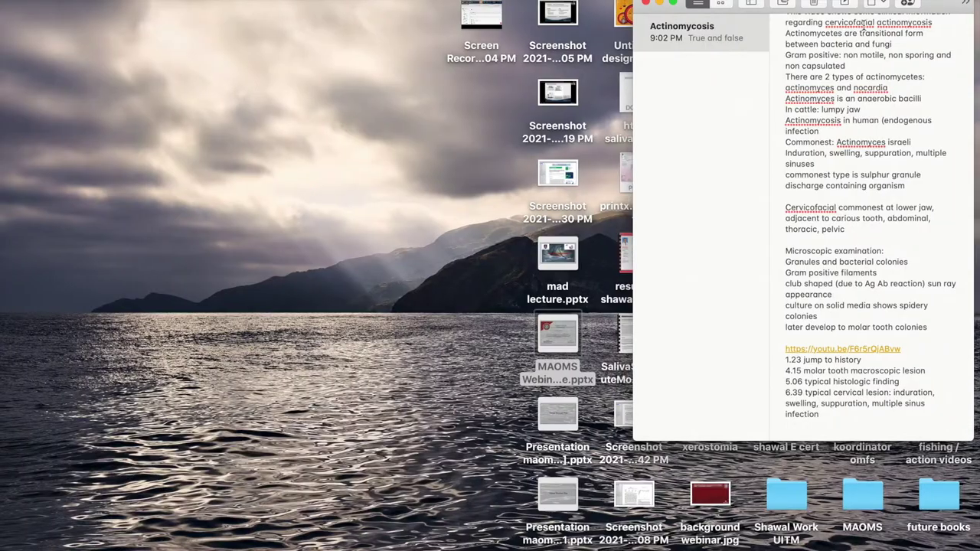
- Copy the 'This video shows…' cervicofacial actinomycosis paragraph from Notes
scroll(840, 67, "up", 5)
scroll(840, 68, "up", 3)
scroll(833, 107, "down", 1)
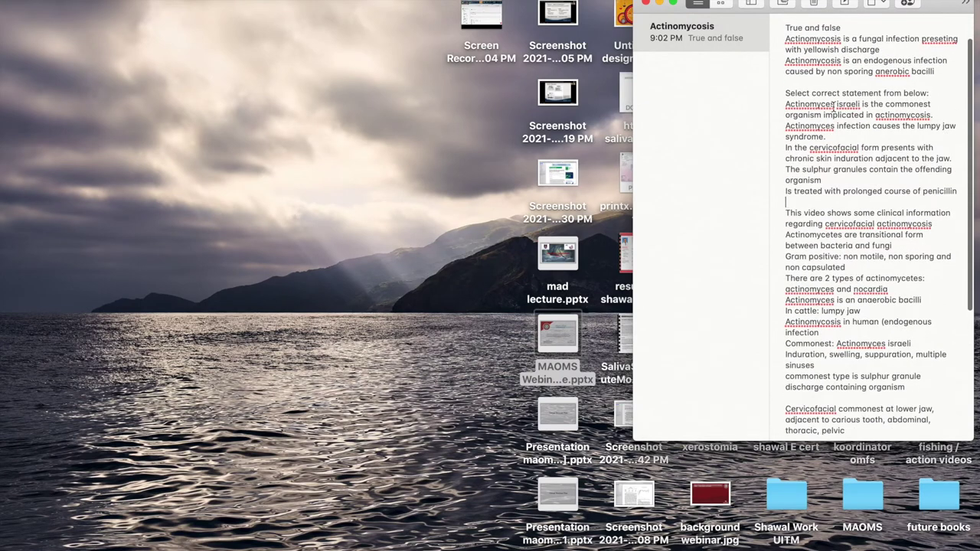
left_click_drag(786, 214, 934, 224)
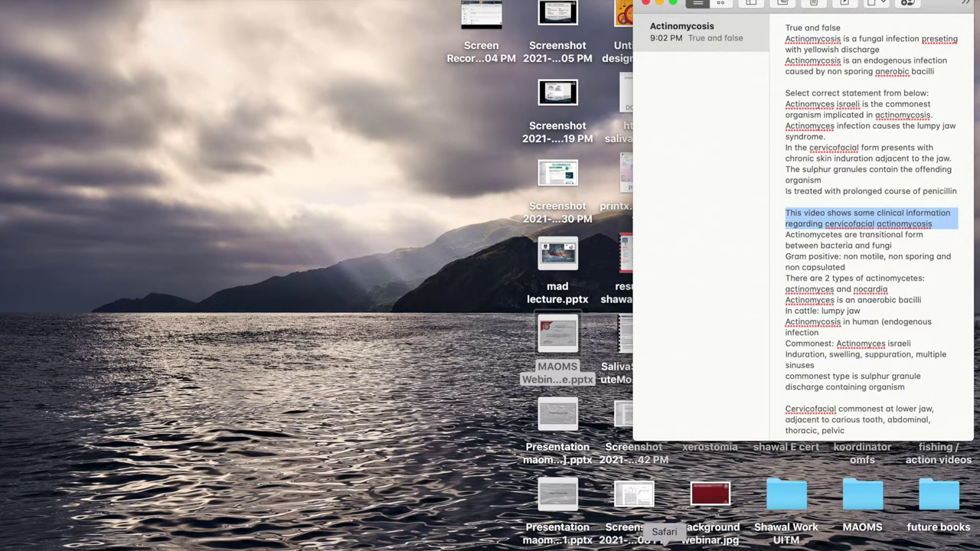
key("super+Tab")
- Paste the actinomycosis paragraph as the text poster and drag it to the left
left_click(291, 401)
key("ctrl+v")
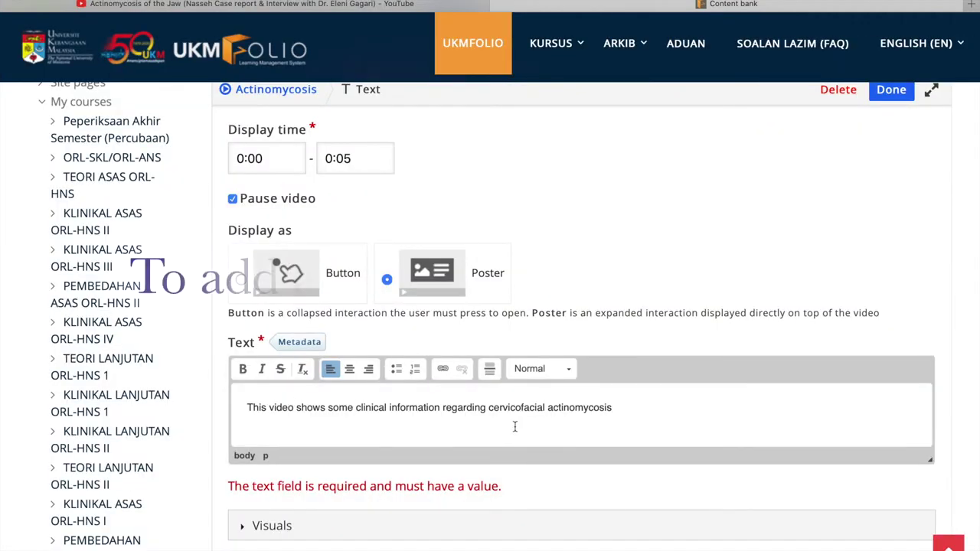
scroll(514, 427, "down", 3)
left_click(236, 446)
scroll(719, 491, "down", 5)
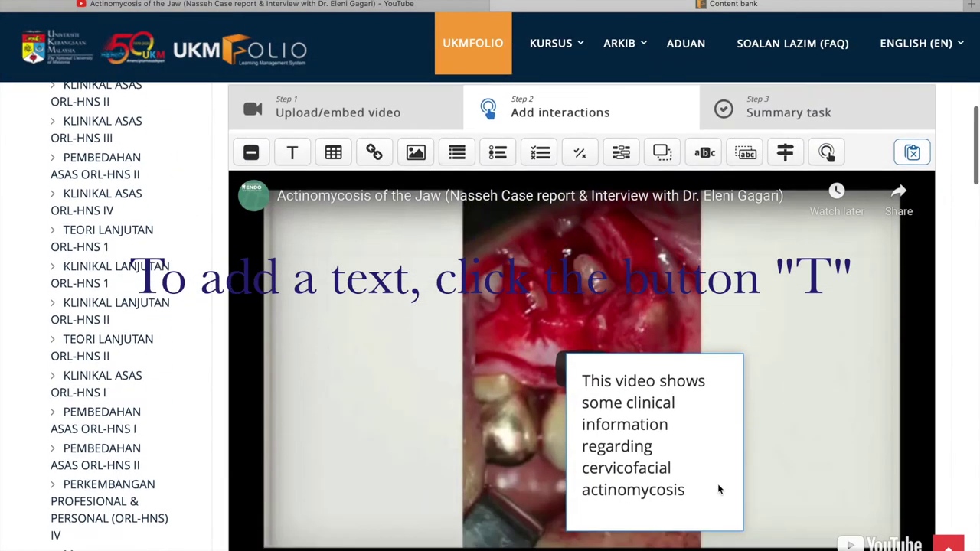
left_click_drag(666, 365, 348, 349)
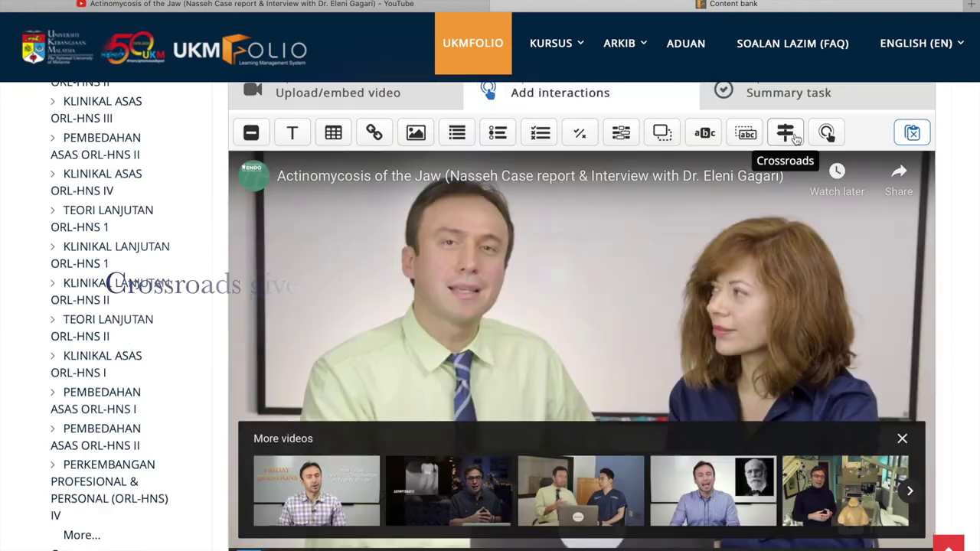
- Add a Crossroads asking 'You may choose which portion of the video you would like to view'
left_click(785, 133)
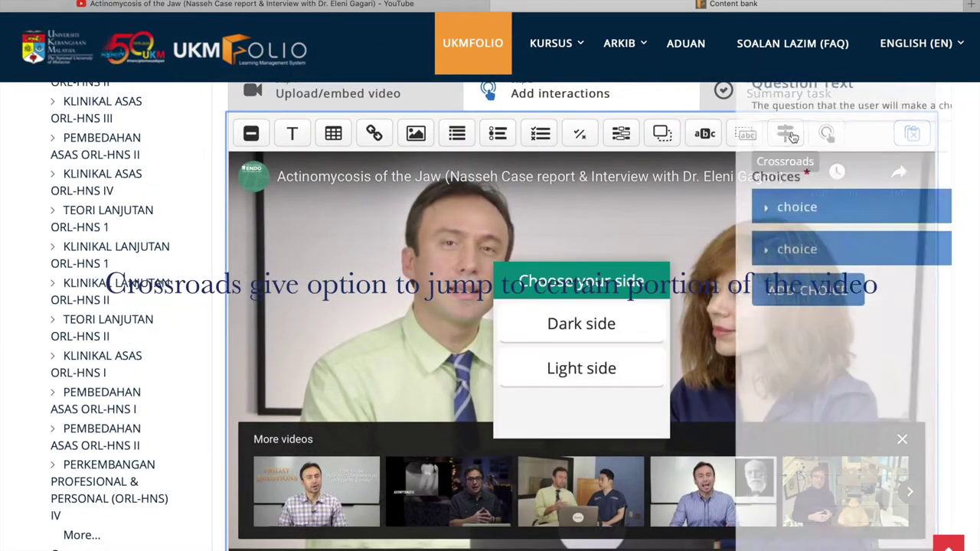
scroll(586, 366, "down", 3)
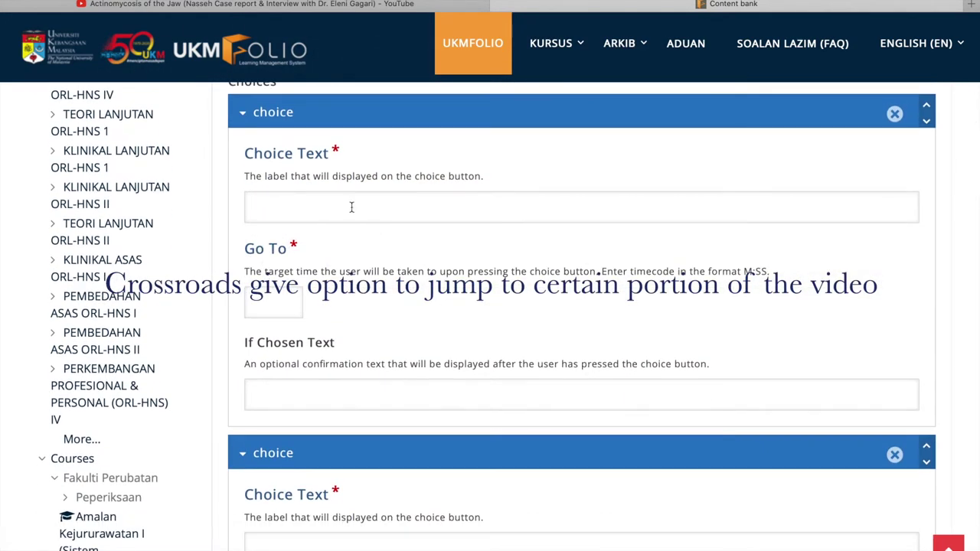
scroll(446, 226, "up", 3)
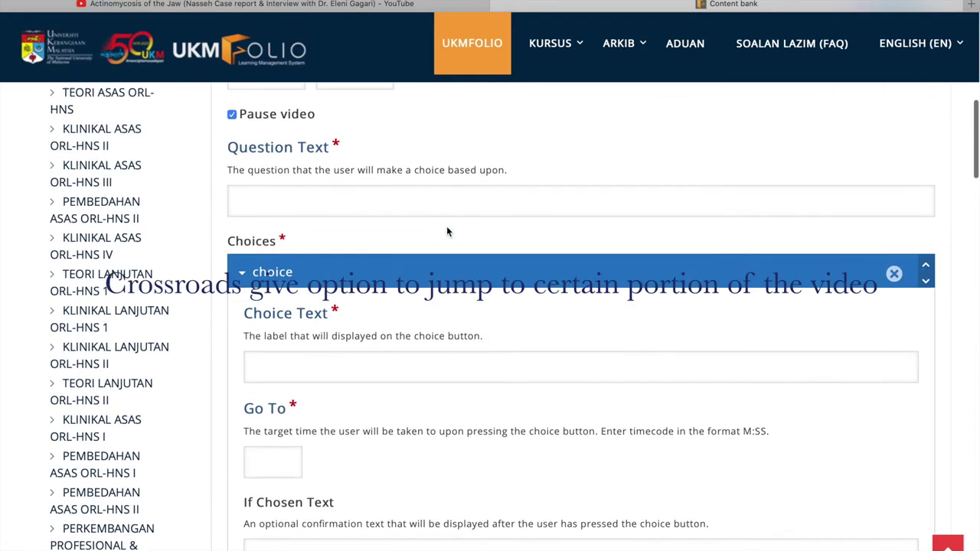
left_click(390, 189)
type("You ")
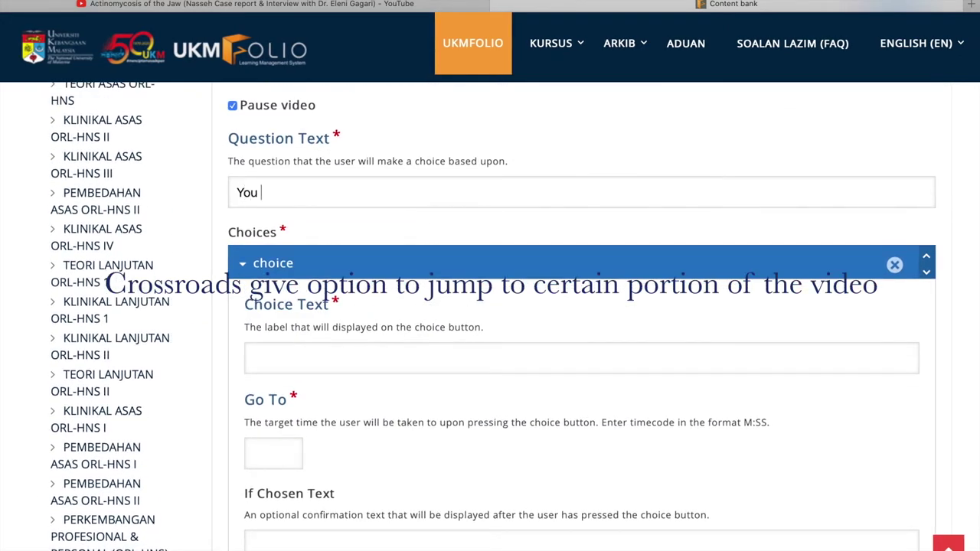
type("may choose whi")
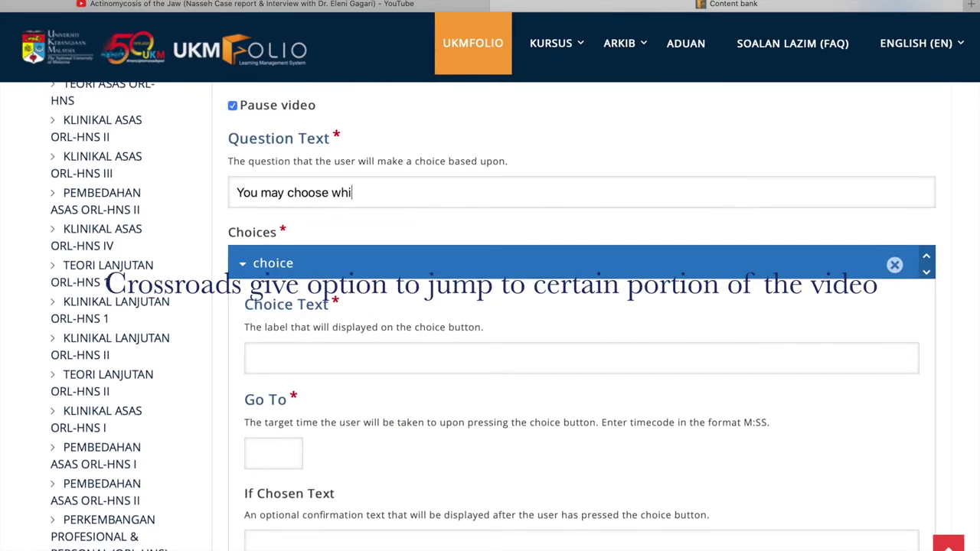
type("ch portion of the v")
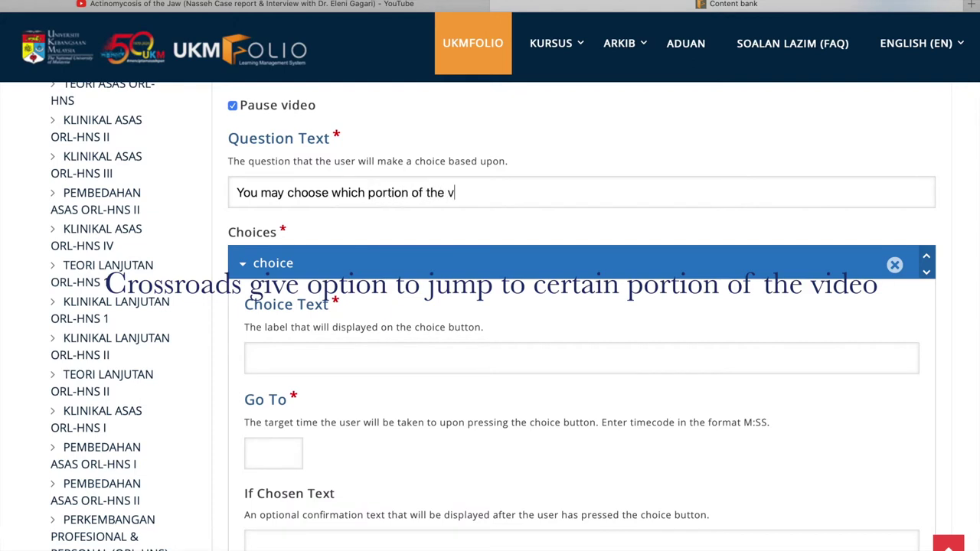
type("ideo you would like ")
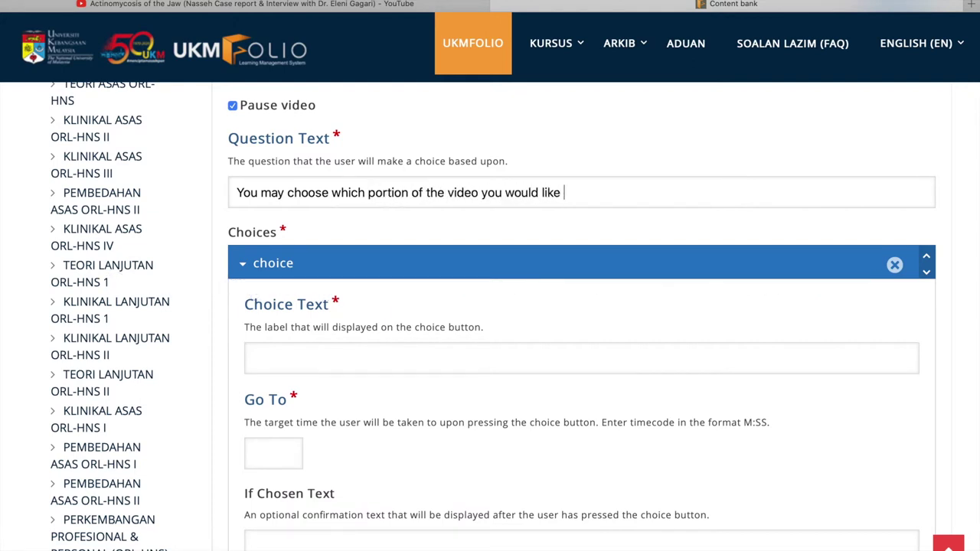
type("to view")
- Select the phrase 'jump to history' in the Actinomycosis notes
left_click(245, 540)
scroll(841, 317, "down", 8)
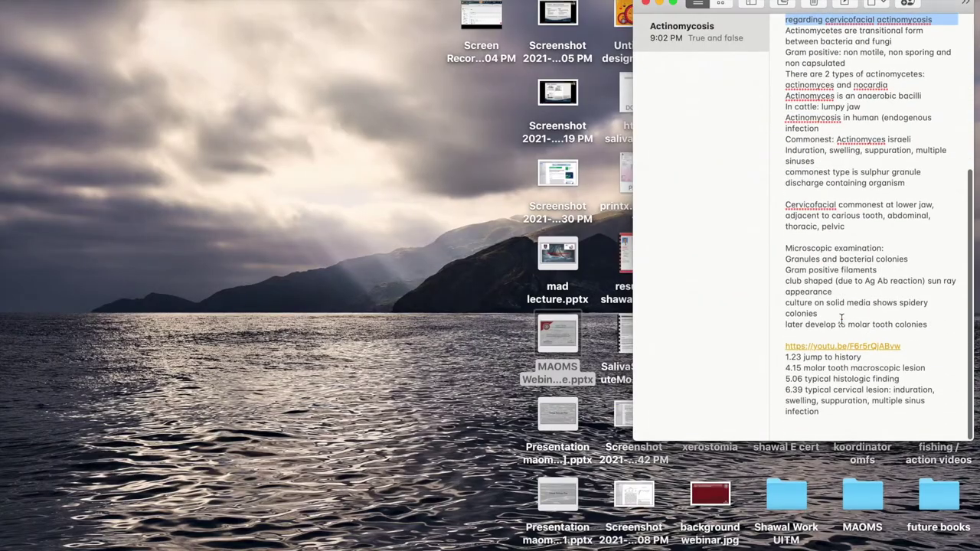
left_click_drag(862, 360, 804, 362)
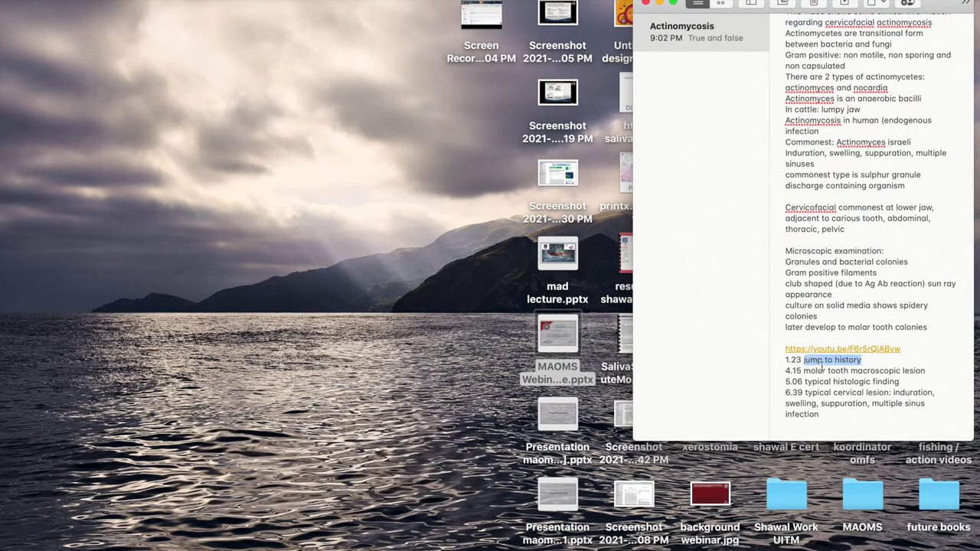
- Give the History choice the confirmation text 'I wish to jump to history'
key("super+Tab")
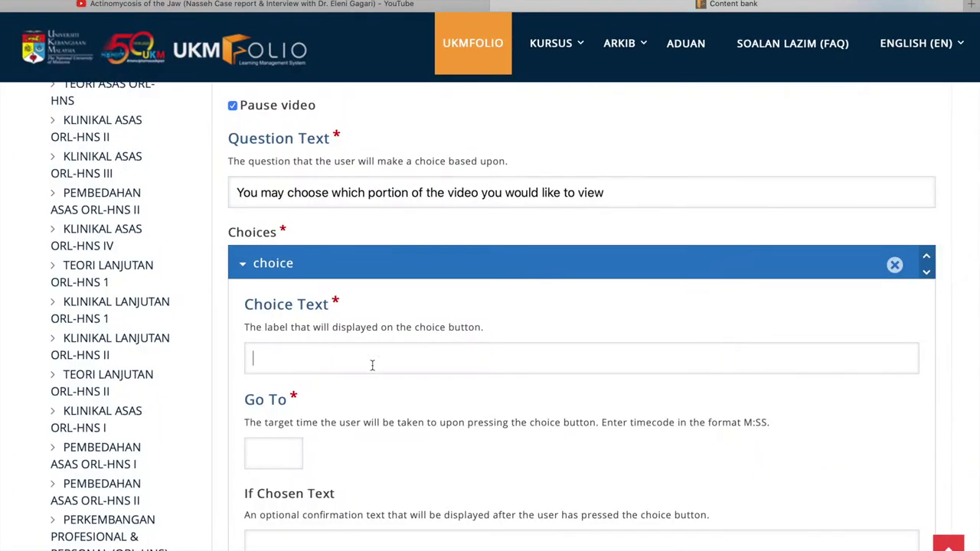
left_click(281, 454)
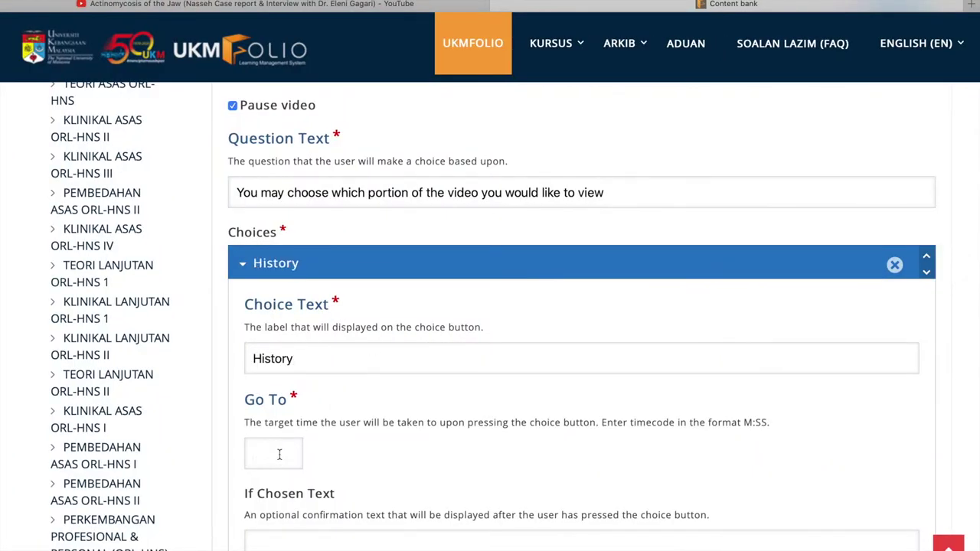
scroll(410, 469, "down", 5)
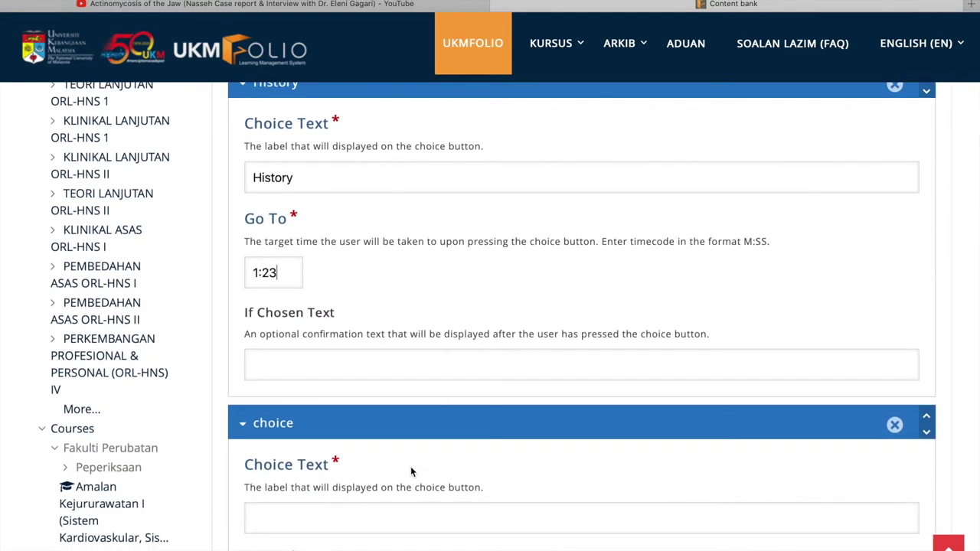
scroll(410, 467, "down", 1)
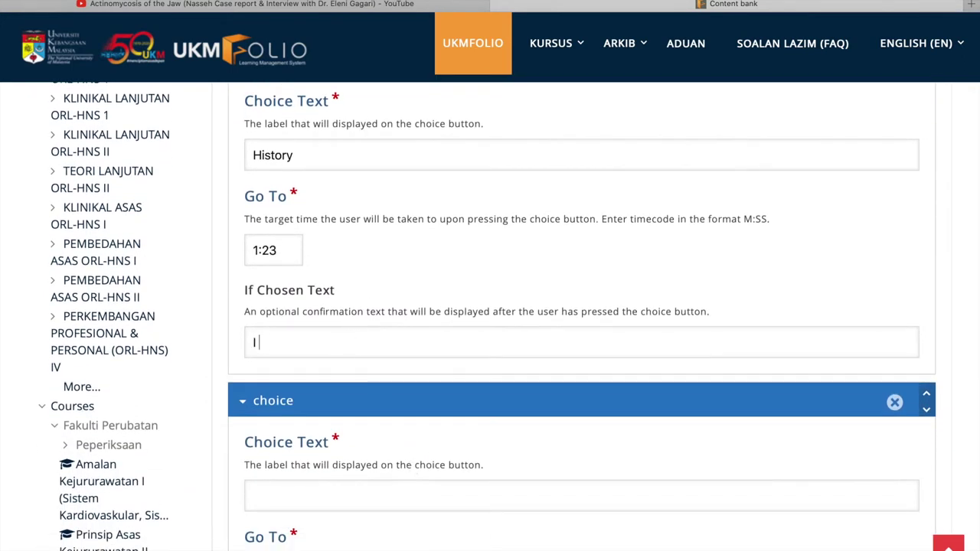
type("I wish to jump to histpry")
key("BackSpace")
key("BackSpace")
key("BackSpace")
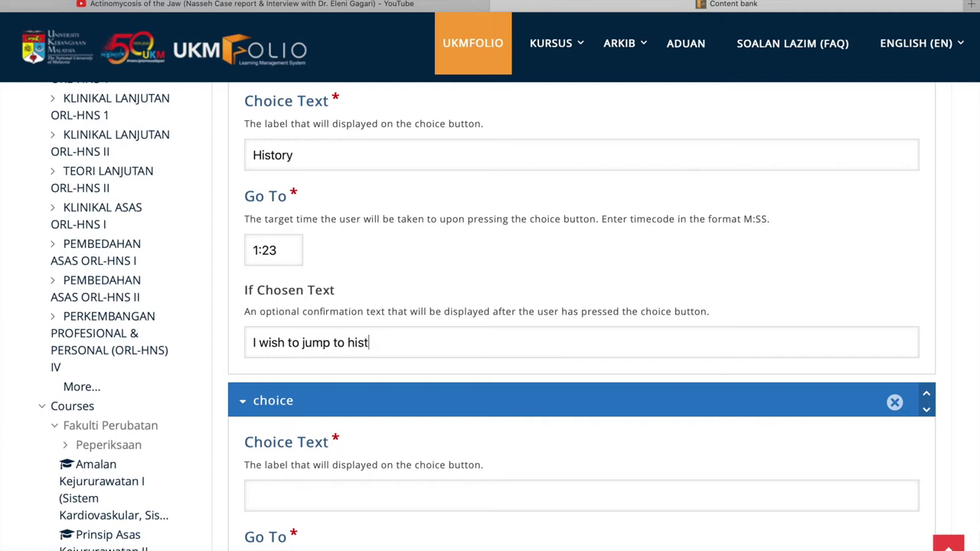
scroll(414, 381, "down", 3)
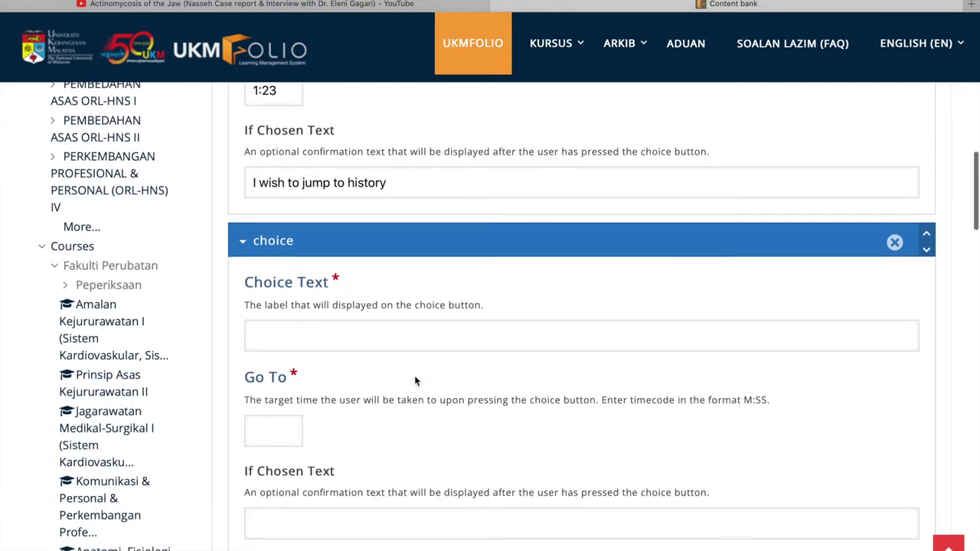
- Label the second choice 'Molar tooth macroscopic lesion' with confirmation 'I wish to see molar tooth macroscopic lesion'
left_click(291, 337)
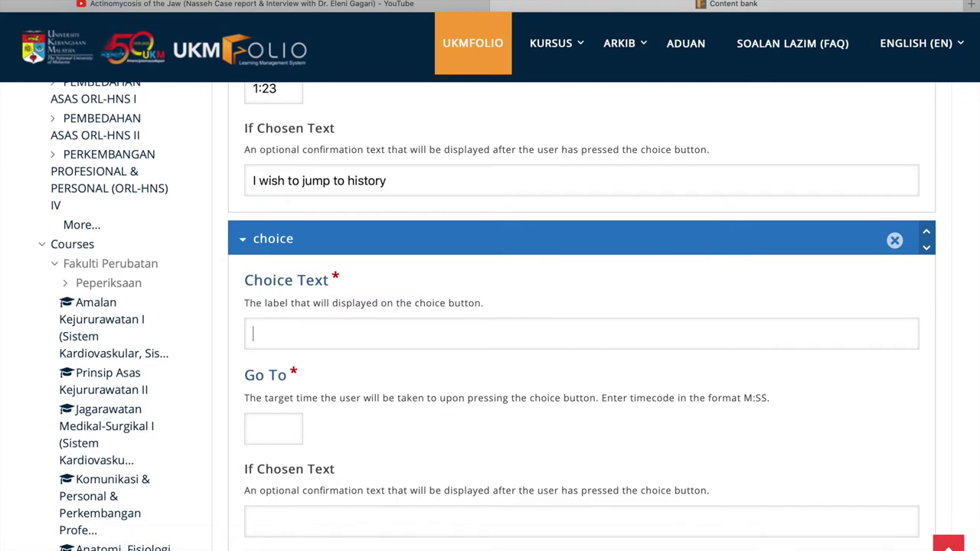
left_click(247, 540)
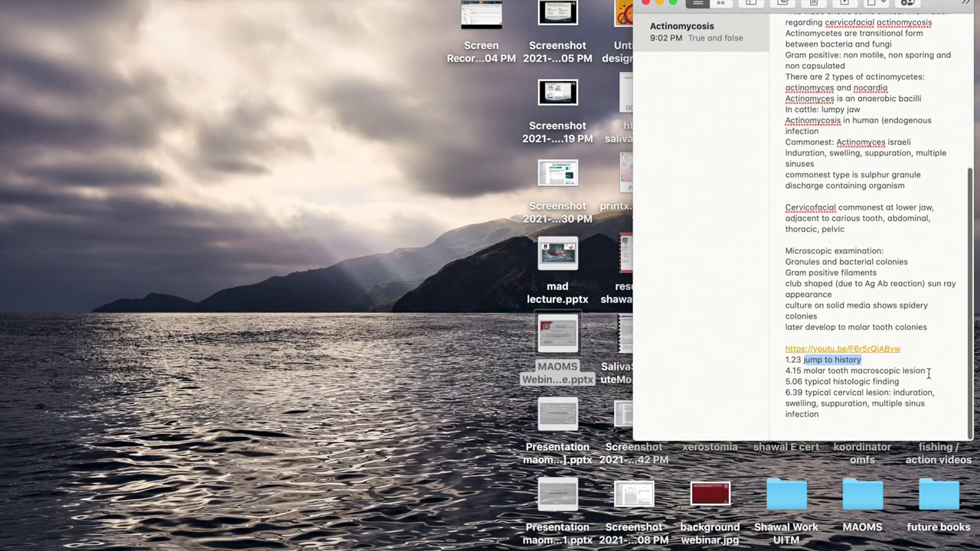
left_click_drag(927, 372, 804, 370)
key("super+c")
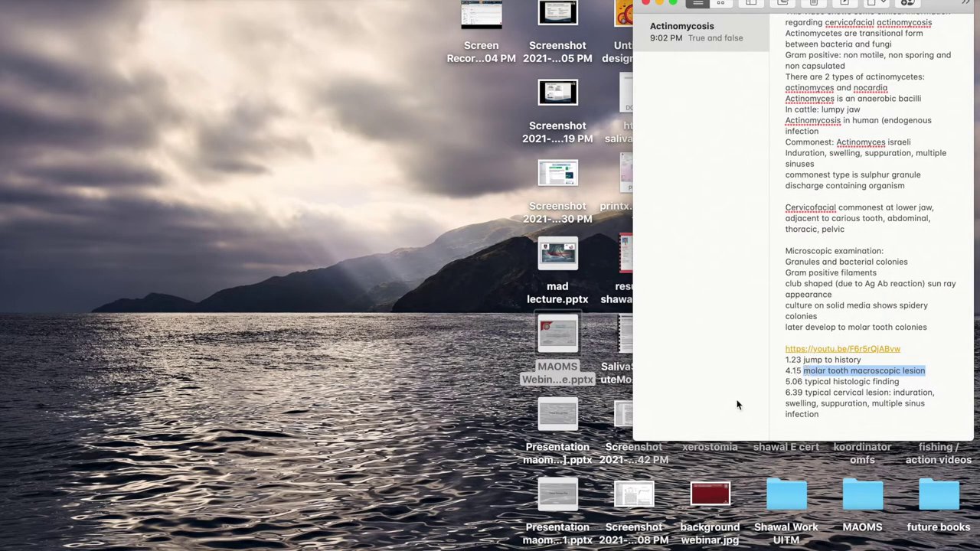
key("super+Tab")
key("super+v")
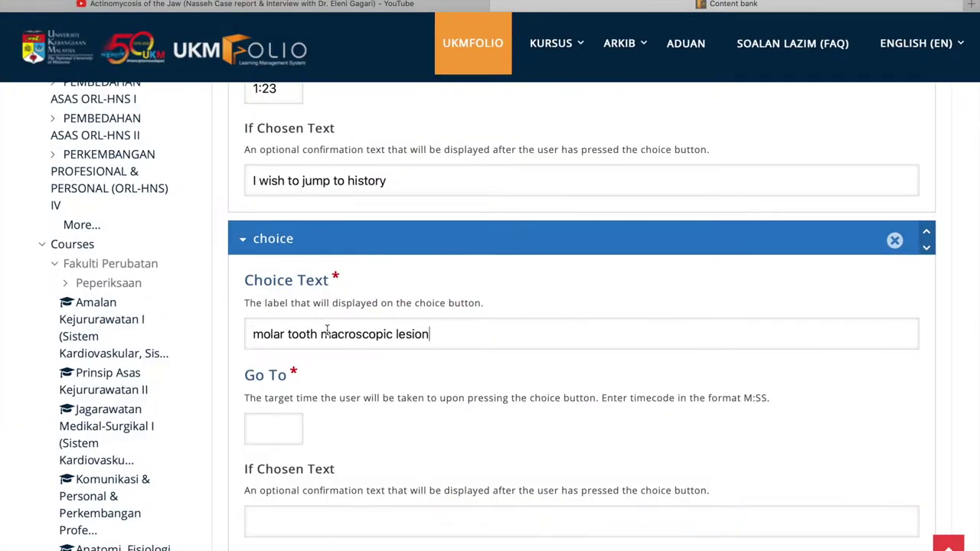
scroll(428, 363, "up", 2)
scroll(428, 362, "down", 3)
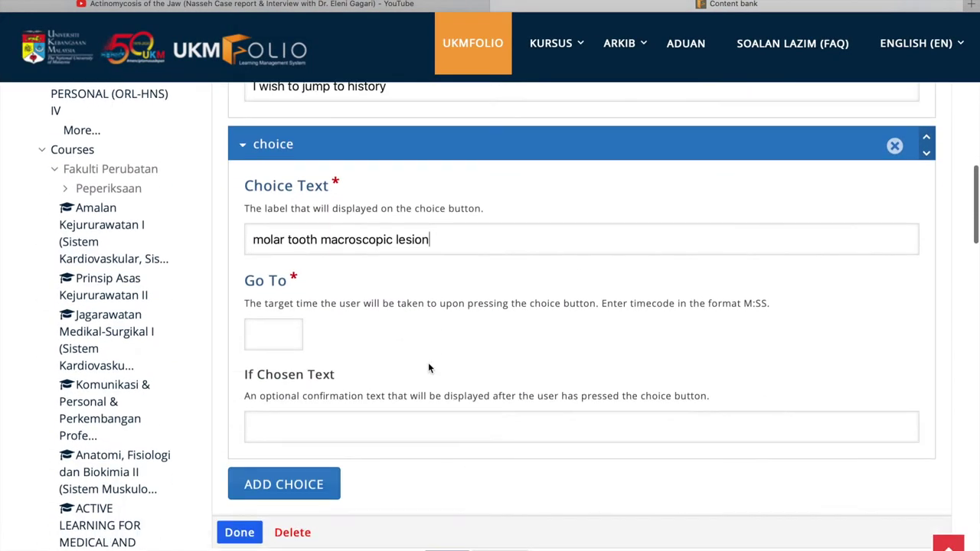
left_click(259, 240)
key("BackSpace")
type("M")
left_click(269, 426)
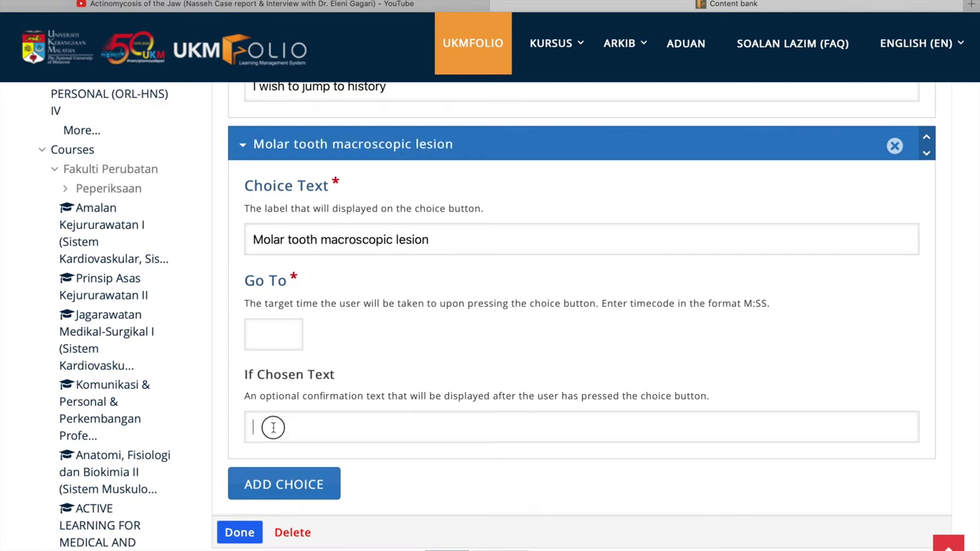
type("I ")
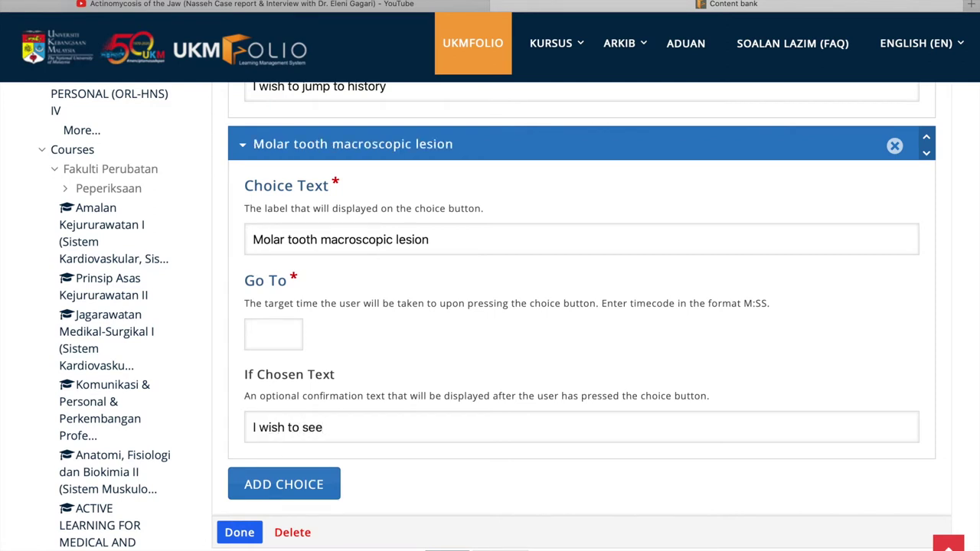
type("wish to see")
key("super+v")
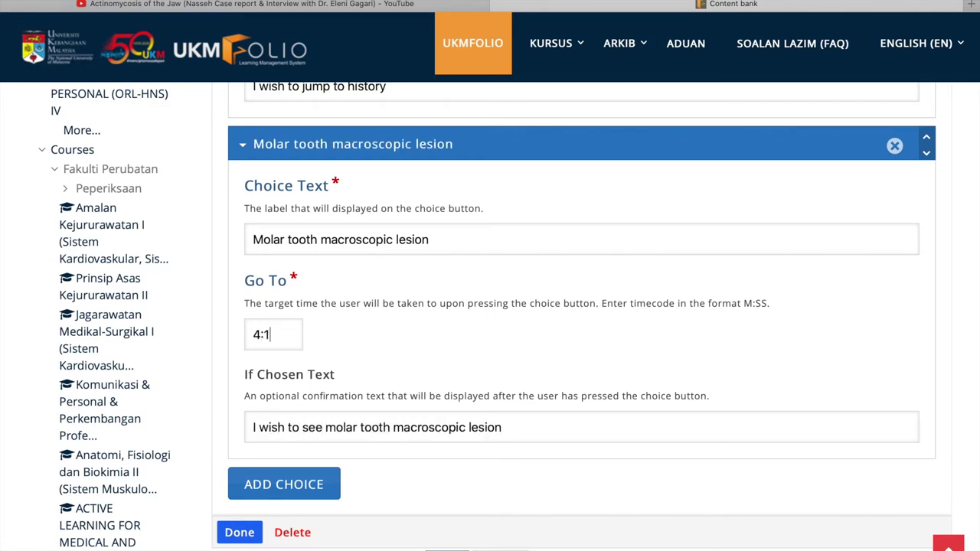
- Add a third choice labelled 'Typical histologic finding' copied from the notes
left_click(299, 481)
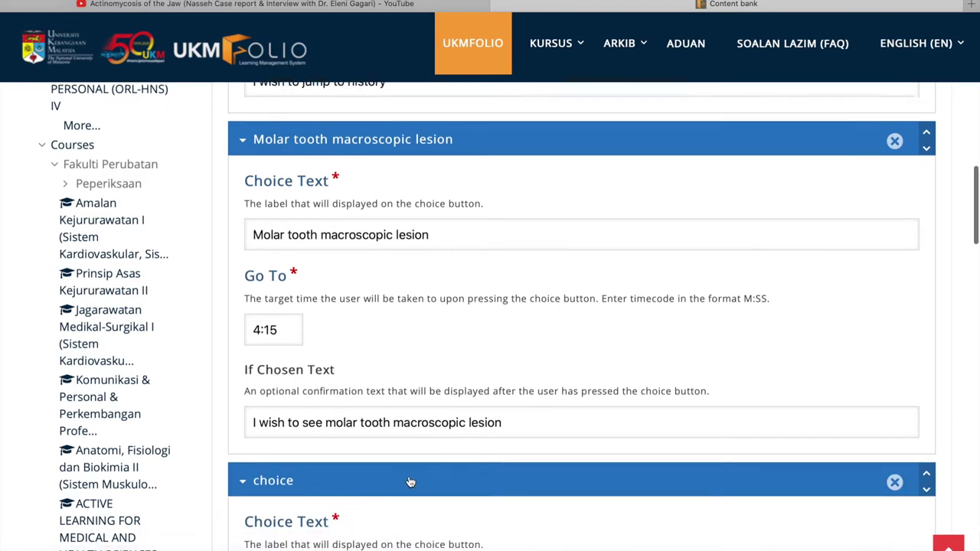
scroll(410, 480, "down", 5)
scroll(409, 481, "down", 1)
left_click(247, 541)
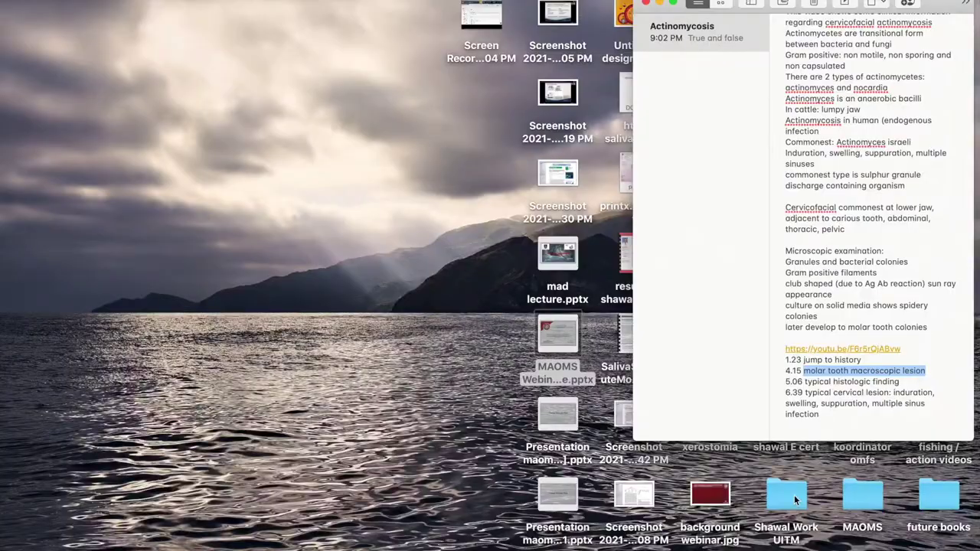
left_click_drag(900, 382, 804, 381)
key("super+c")
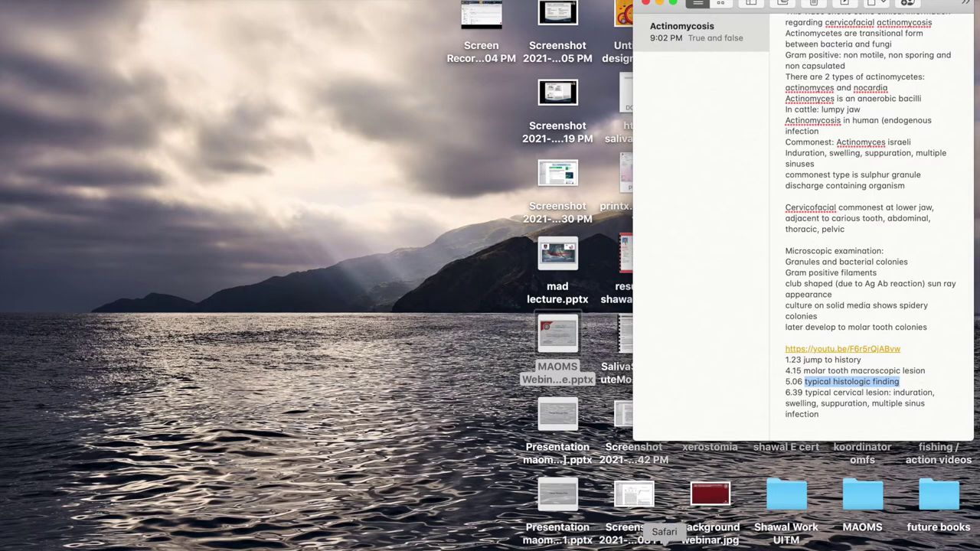
key("super+Tab")
left_click(332, 226)
key("super+v")
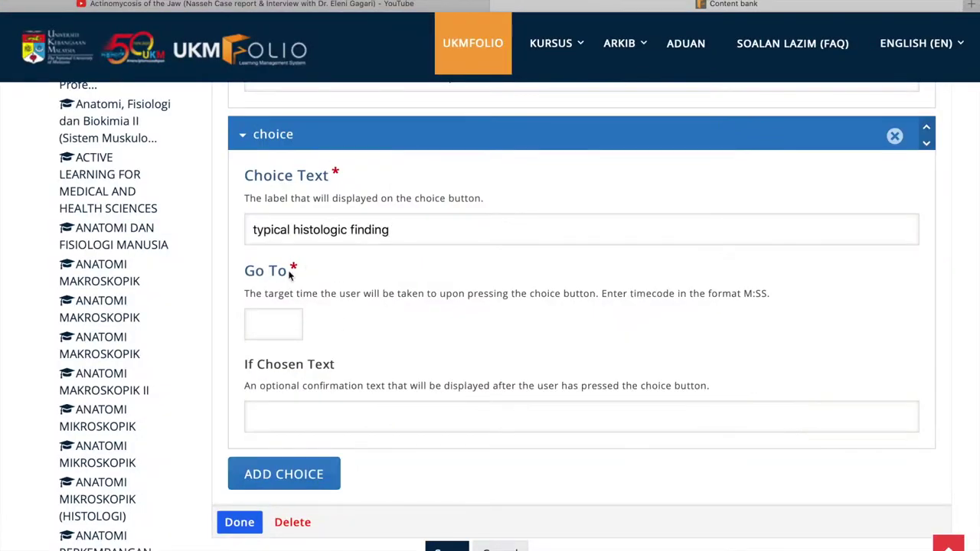
key("BackSpace")
type("T")
- Set it to go to 5:06 with 'I wish to see the typical histologic finding', then finish
left_click(271, 326)
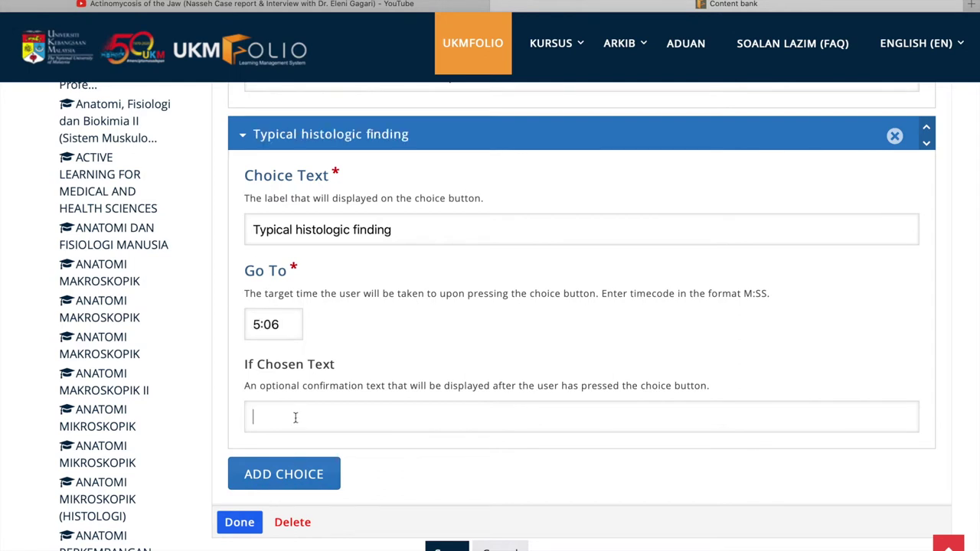
type("I wish to see the")
key("super+v")
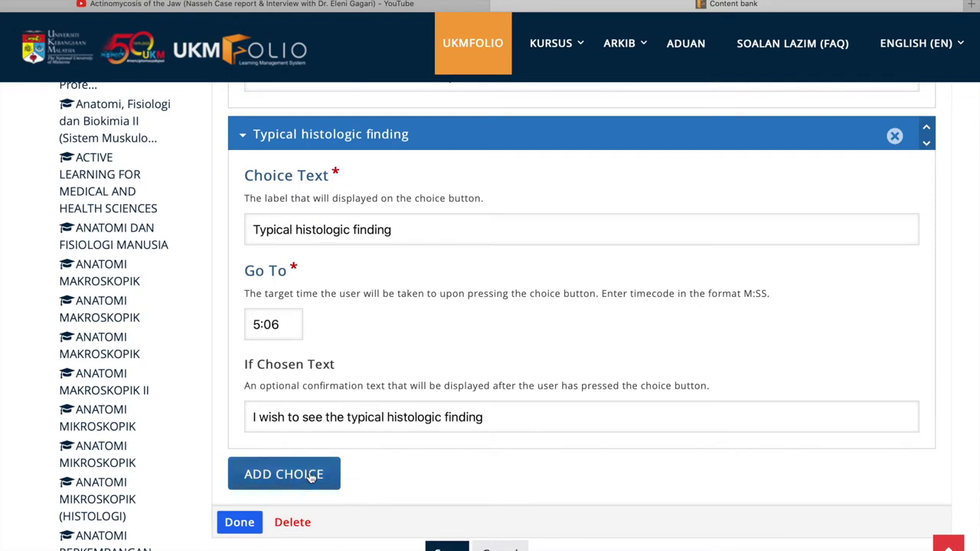
left_click(239, 522)
scroll(417, 472, "down", 4)
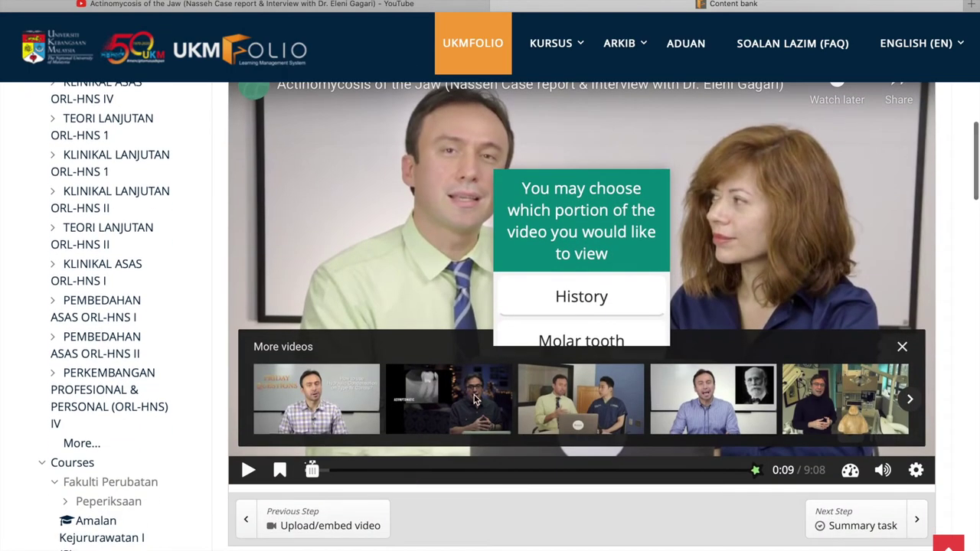
- Make the choice box taller and move it toward the video's left
left_click(578, 306)
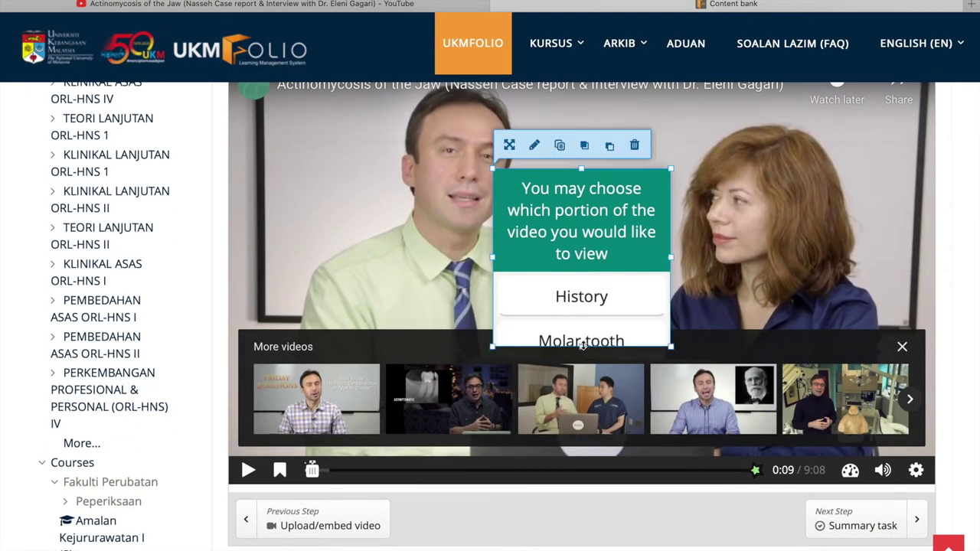
left_click_drag(582, 346, 582, 451)
left_click_drag(611, 201, 389, 204)
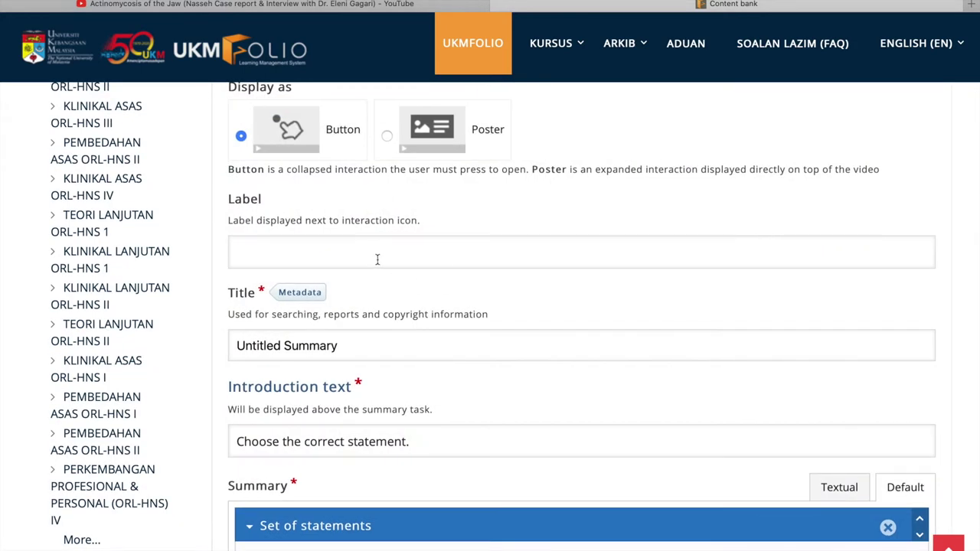
- Add a Summary titled 'Regarding history of a patient with chronic jaw pain'
scroll(377, 260, "down", 1)
left_click_drag(344, 306, 234, 311)
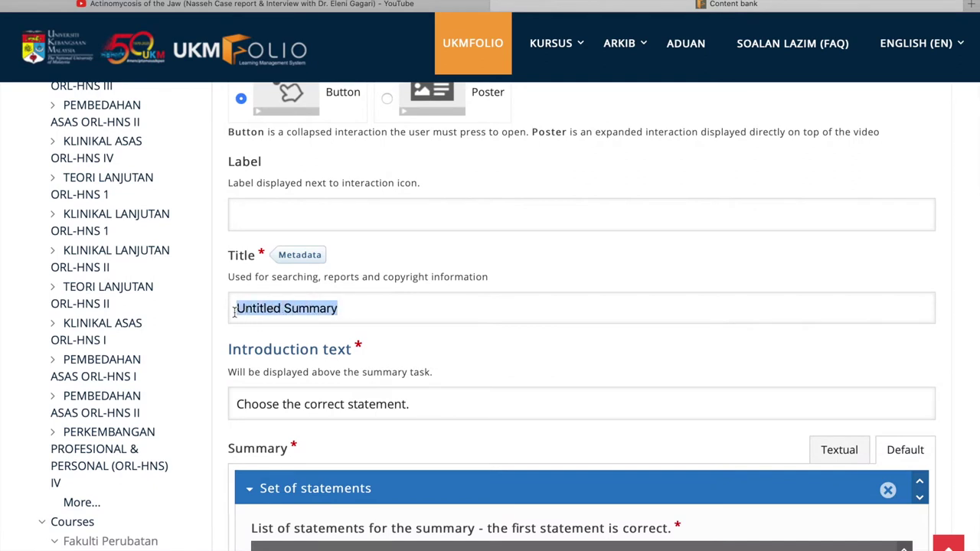
type("Regarding ")
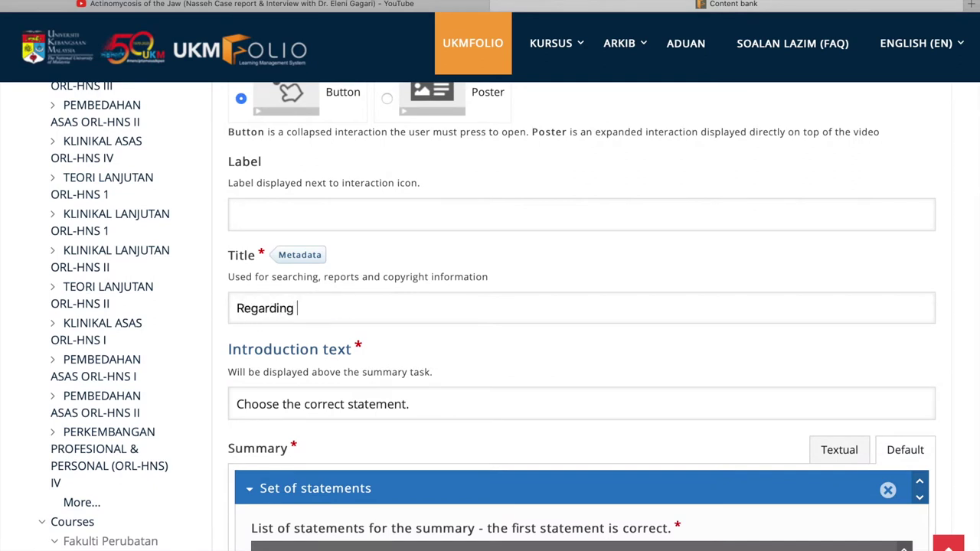
type("history of a patient with chronic")
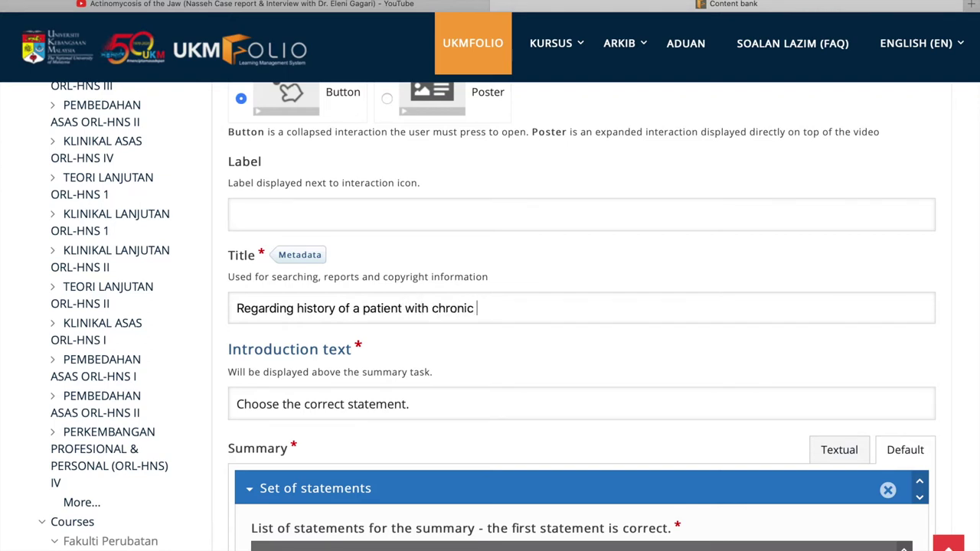
scroll(278, 405, "down", 8)
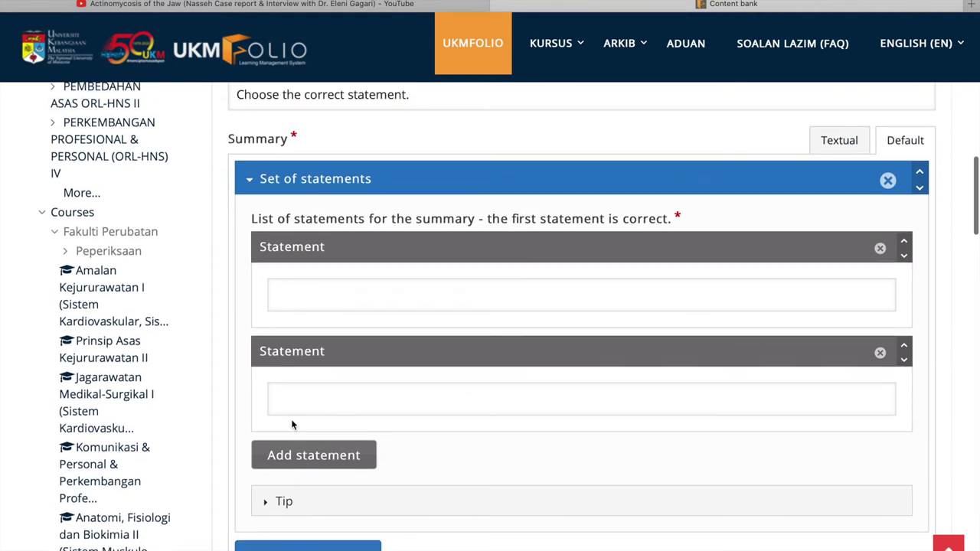
- Enter statements 'Trigeminal neuralgia is a diagnosis of exclusion' and 'Odontogenic infection is a common cause'
left_click(337, 289)
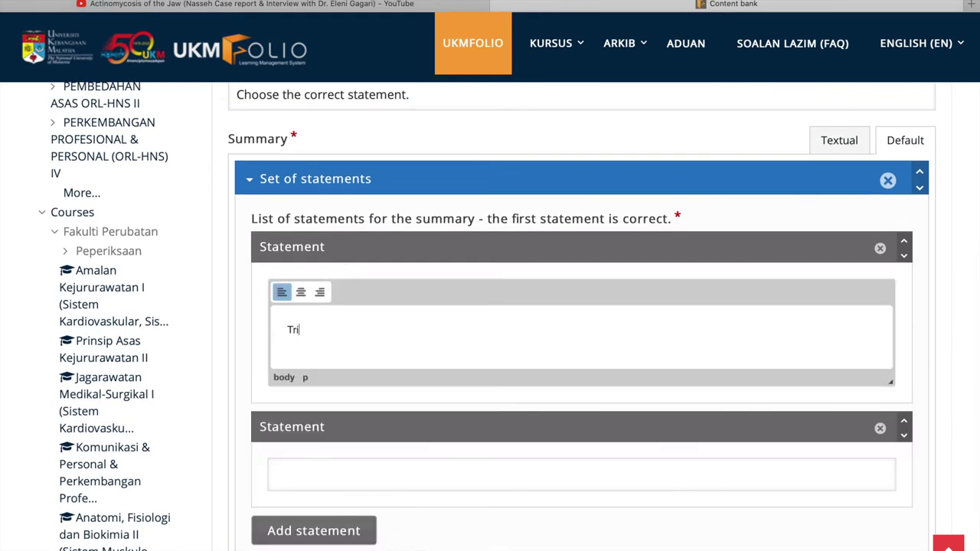
type("minal neuralgia is a diagnosis of exclusion.")
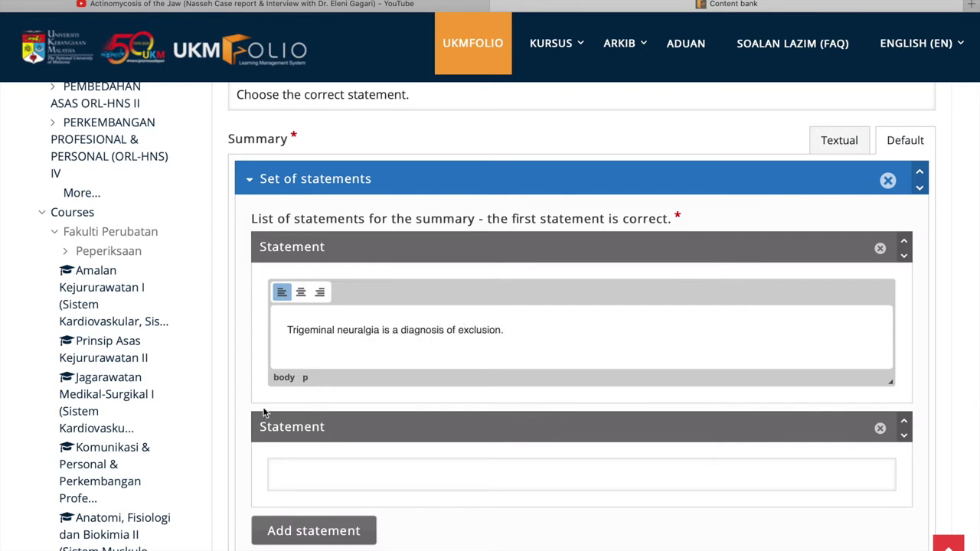
left_click(306, 480)
scroll(415, 437, "down", 3)
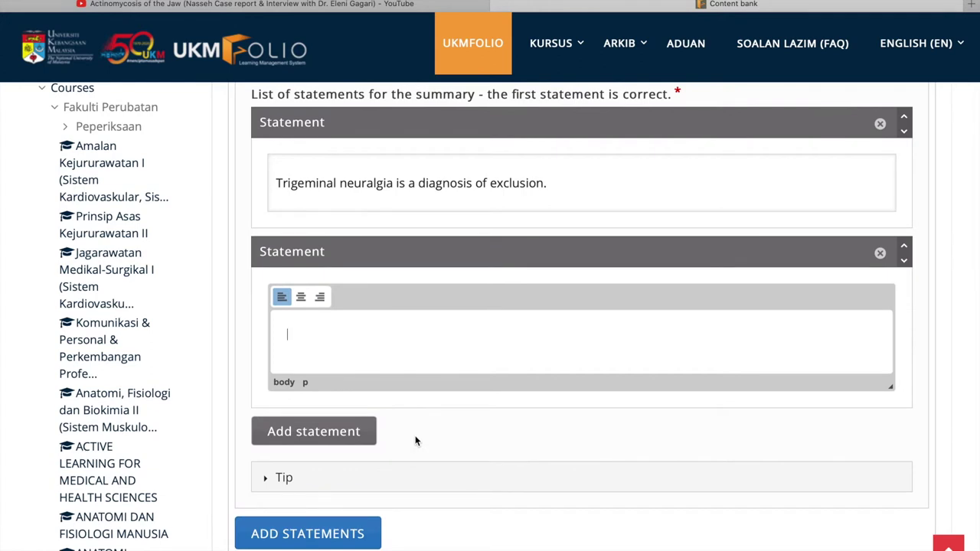
type("Odontogenic infection is")
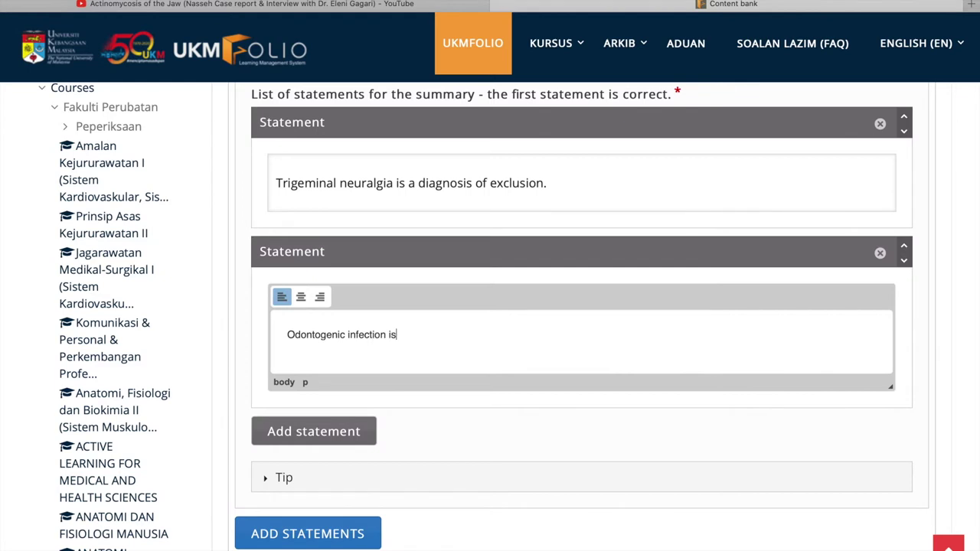
type(" a common cause.")
- Add a third statement: resorption of the dental root suggests periapical infection
left_click(354, 434)
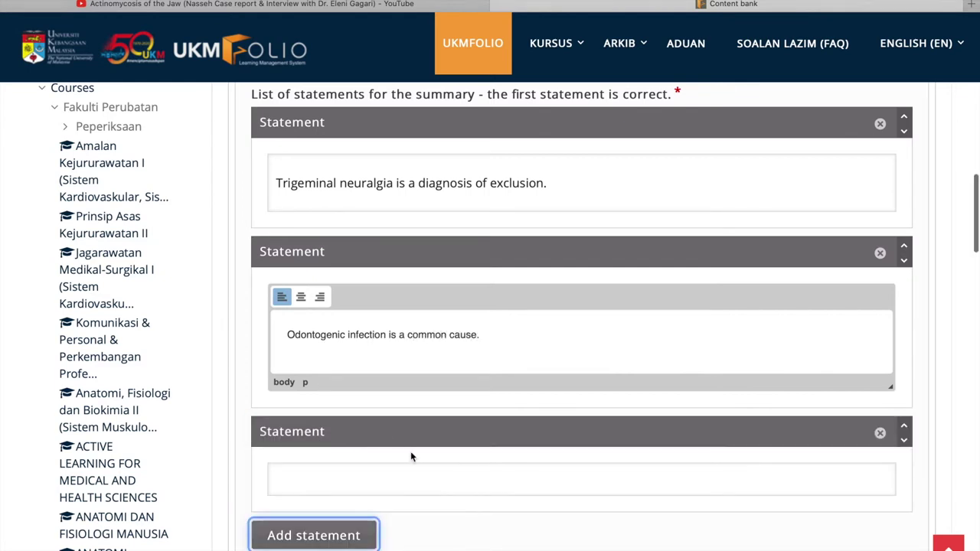
scroll(410, 451, "down", 3)
left_click(407, 354)
type("re")
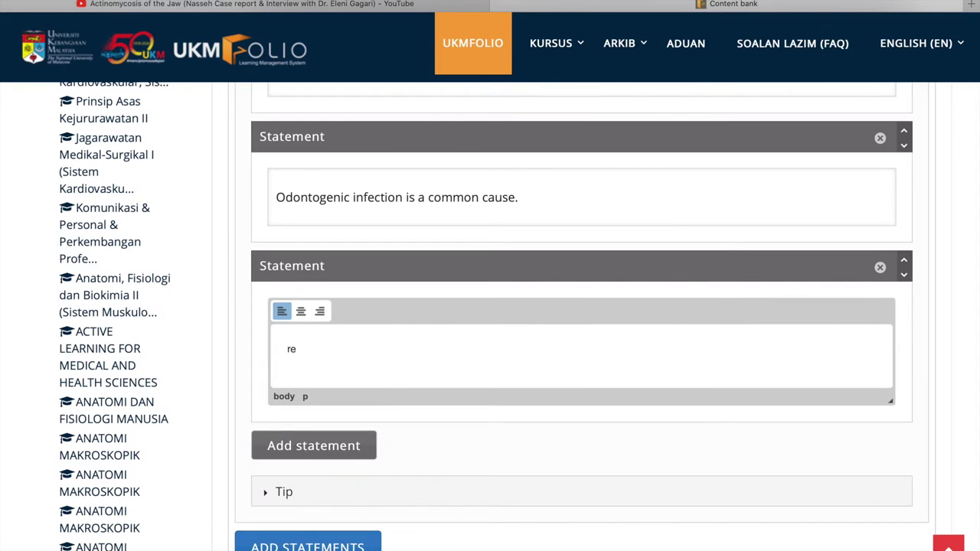
type("rption of the")
double_click(298, 349)
type("Resorption of t")
key("BackSpace")
key("BackSpace")
key("BackSpace")
key("BackSpace")
key("BackSpace")
type("dental root")
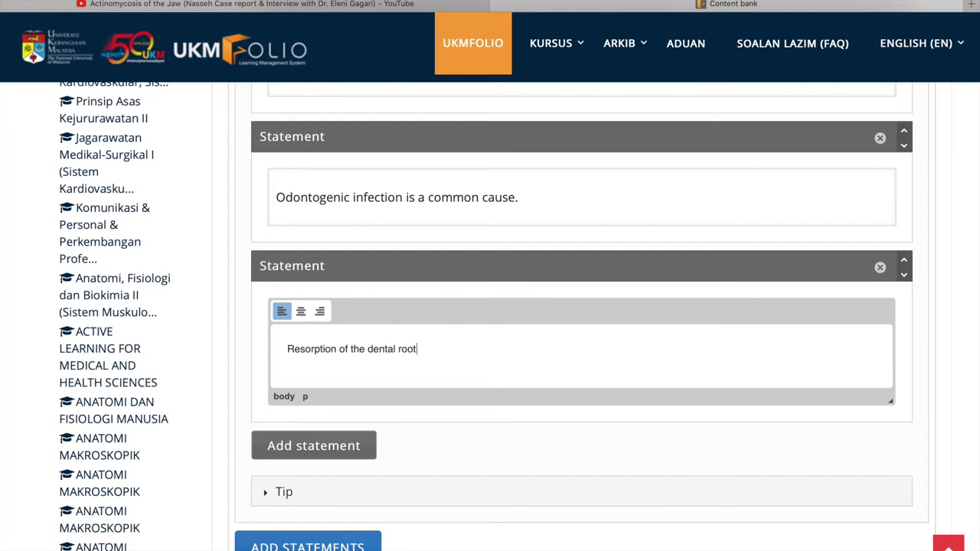
type(" suggest periapical infection")
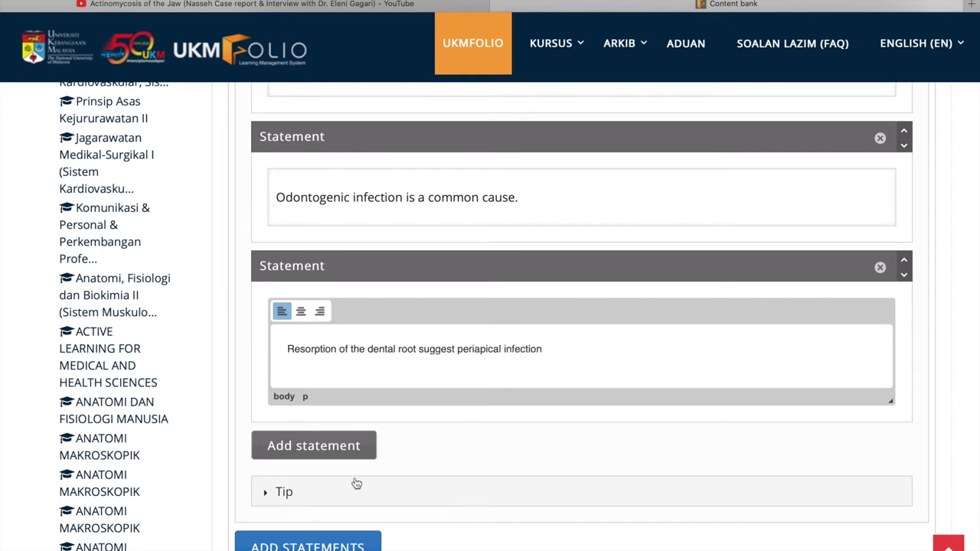
scroll(356, 483, "down", 5)
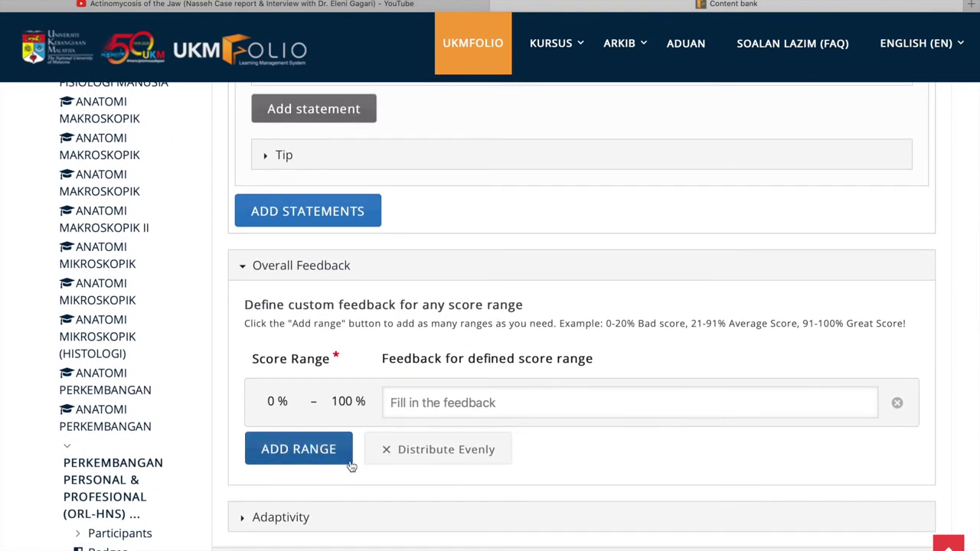
- Finish the summary and set it to display expanded as a poster
scroll(351, 466, "down", 3)
left_click(238, 351)
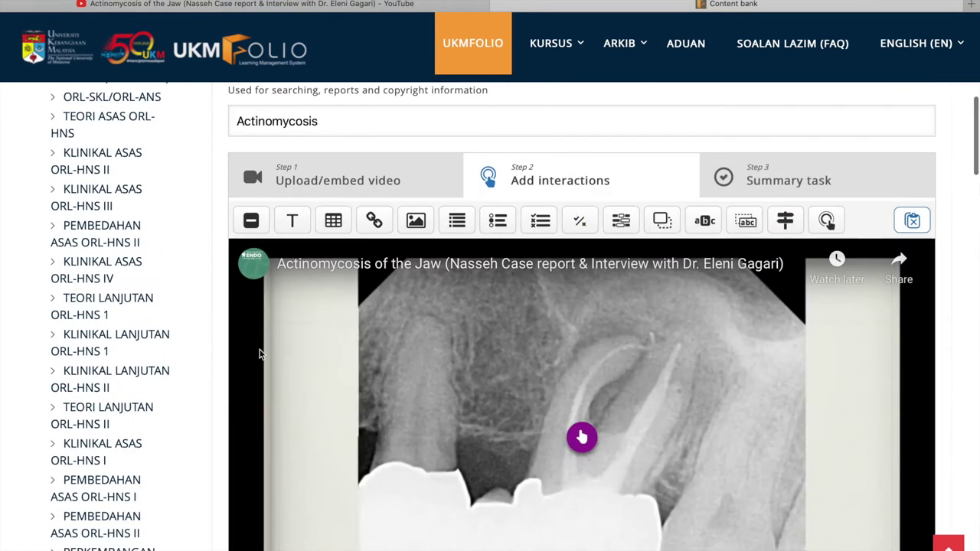
left_click(582, 437)
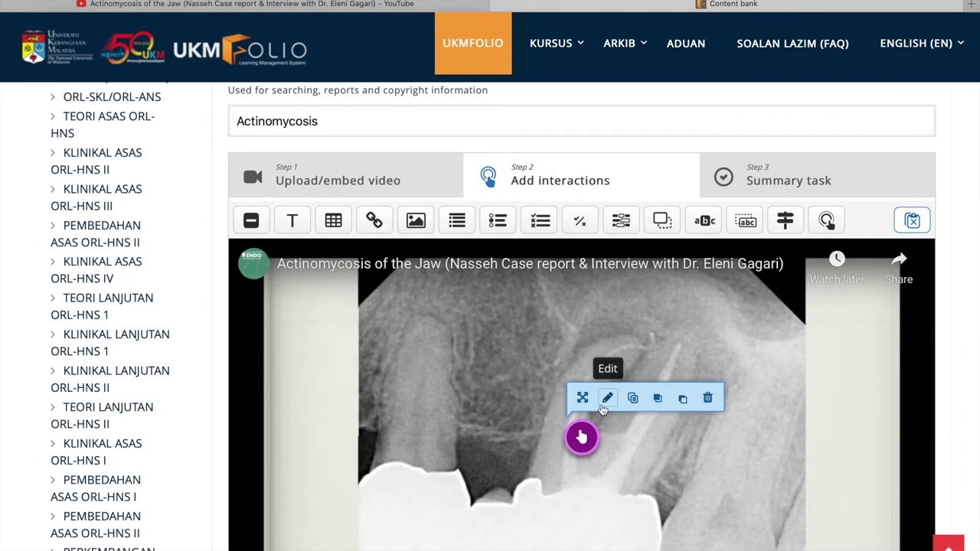
left_click(606, 396)
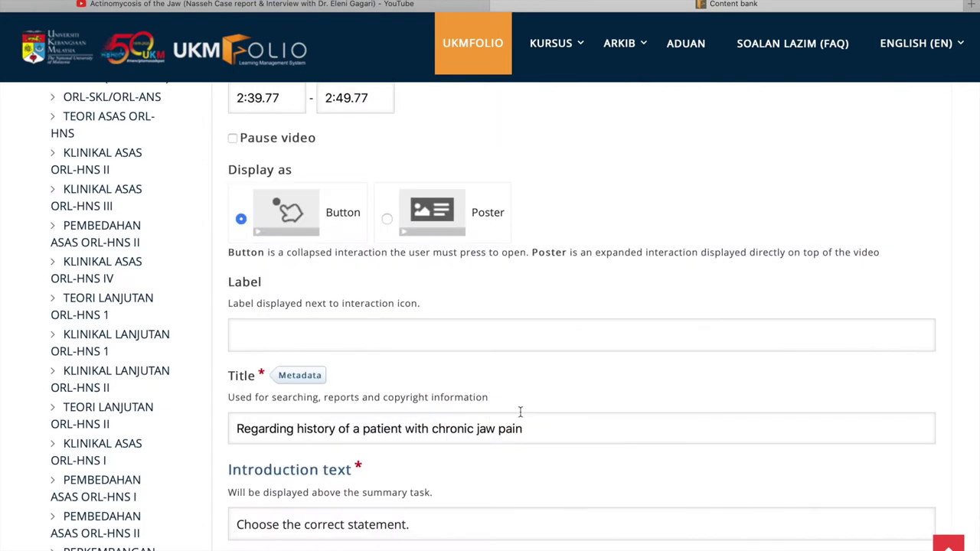
left_click(388, 219)
scroll(583, 431, "down", 5)
scroll(583, 431, "down", 10)
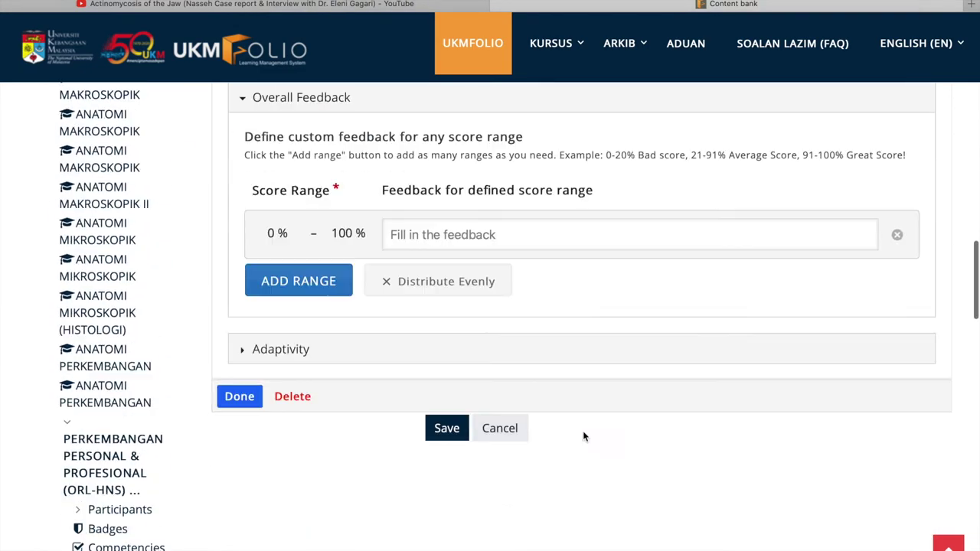
left_click(239, 396)
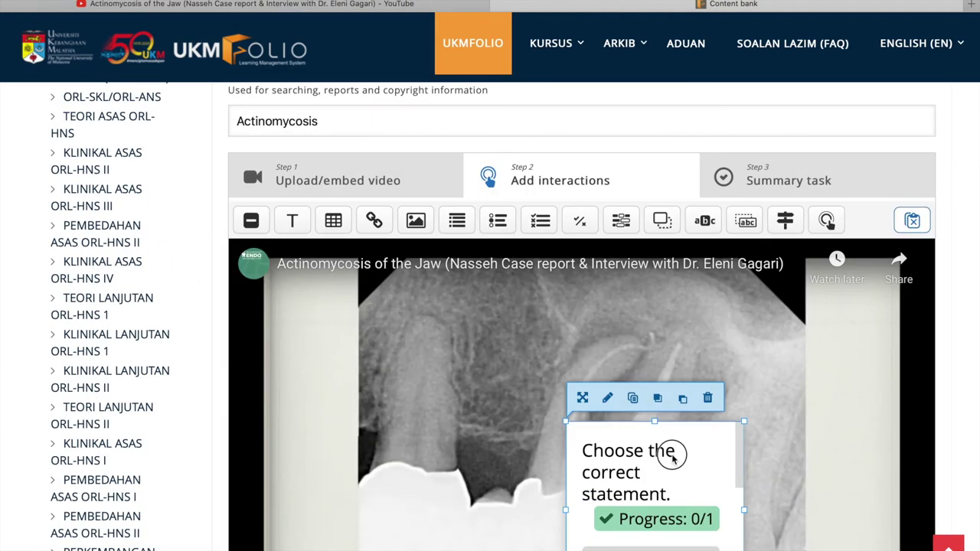
- Move the summary box to the video's upper left and enlarge it to about 350×350
left_click_drag(671, 453, 376, 311)
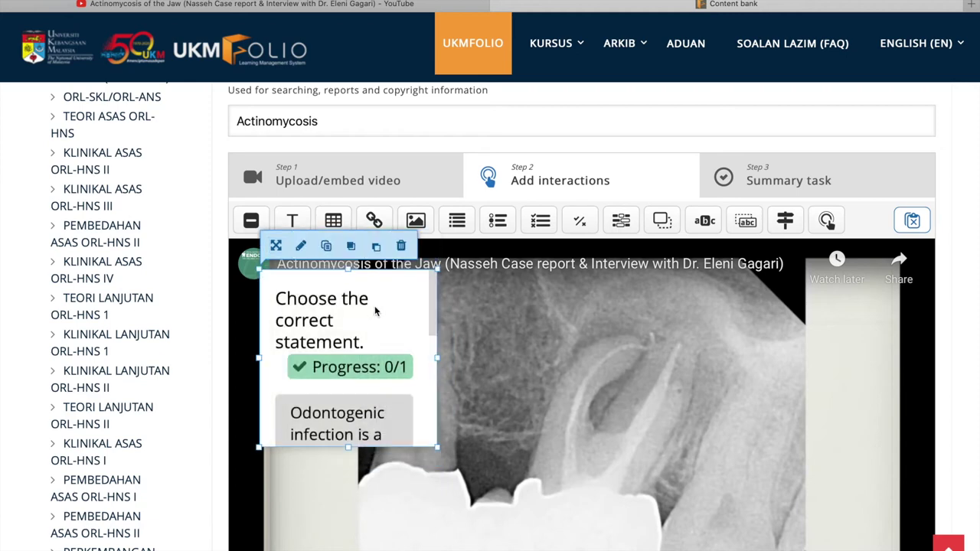
left_click_drag(437, 357, 629, 366)
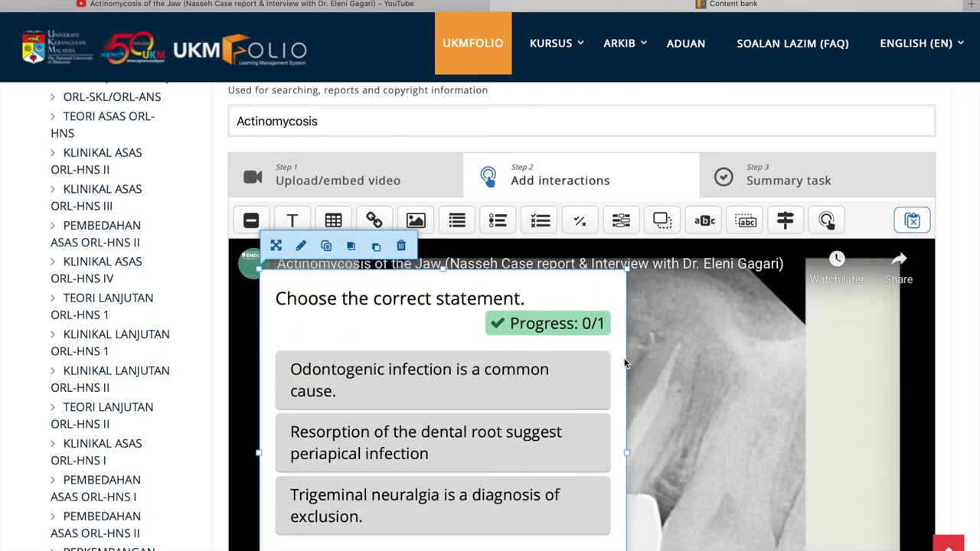
scroll(553, 401, "down", 3)
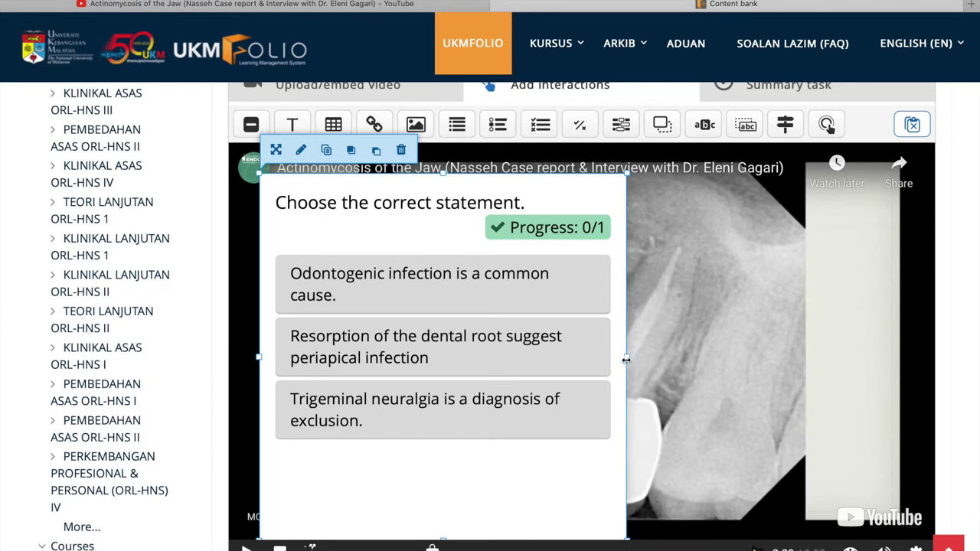
left_click_drag(444, 173, 447, 163)
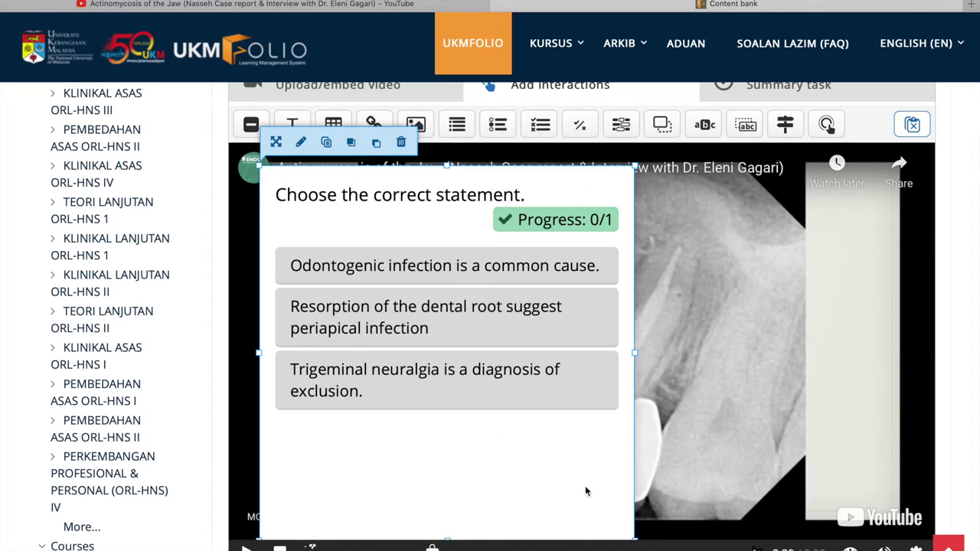
- Add a True/False question interaction at 6:21 in the video
left_click(917, 43)
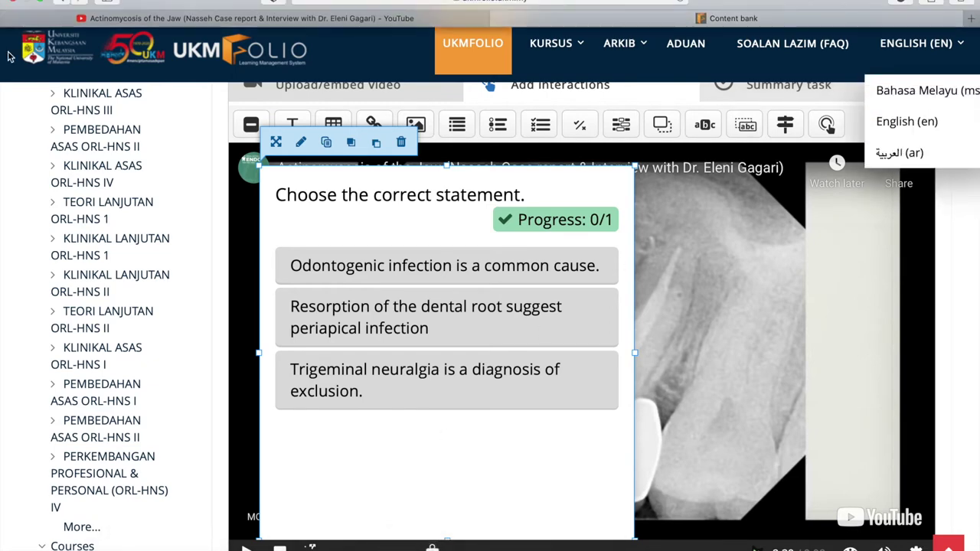
left_click(237, 490)
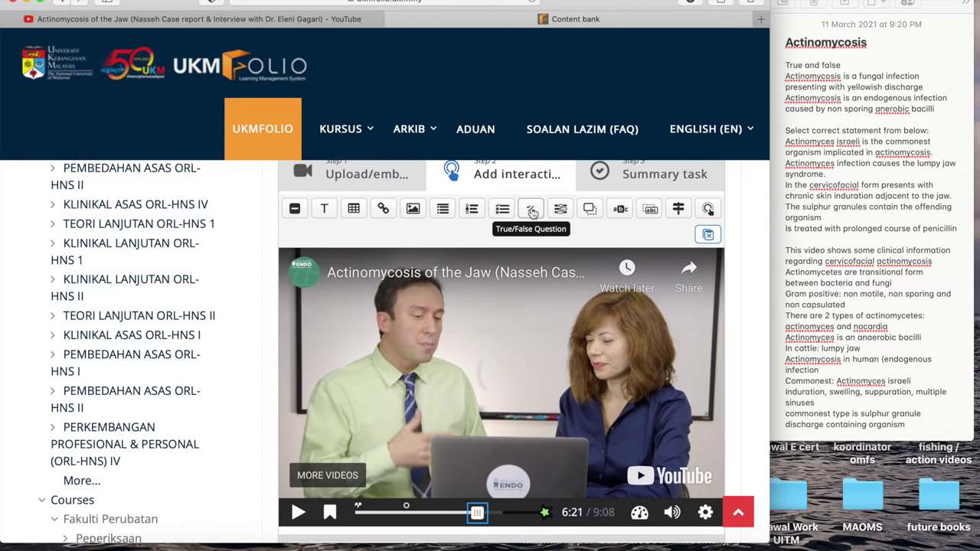
left_click(532, 212)
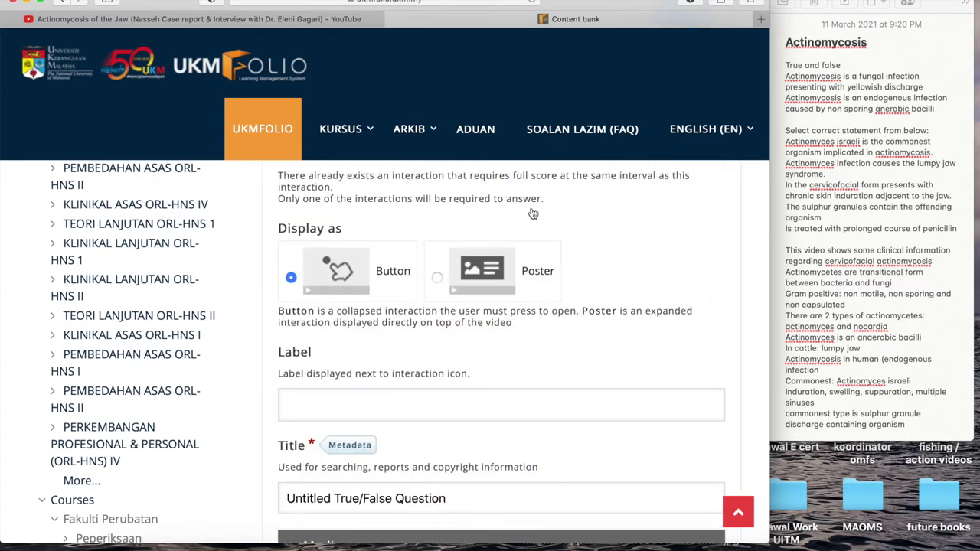
- Display the True/False interaction as a poster and rename its title to 'True False'
left_click(437, 277)
scroll(513, 339, "down", 2)
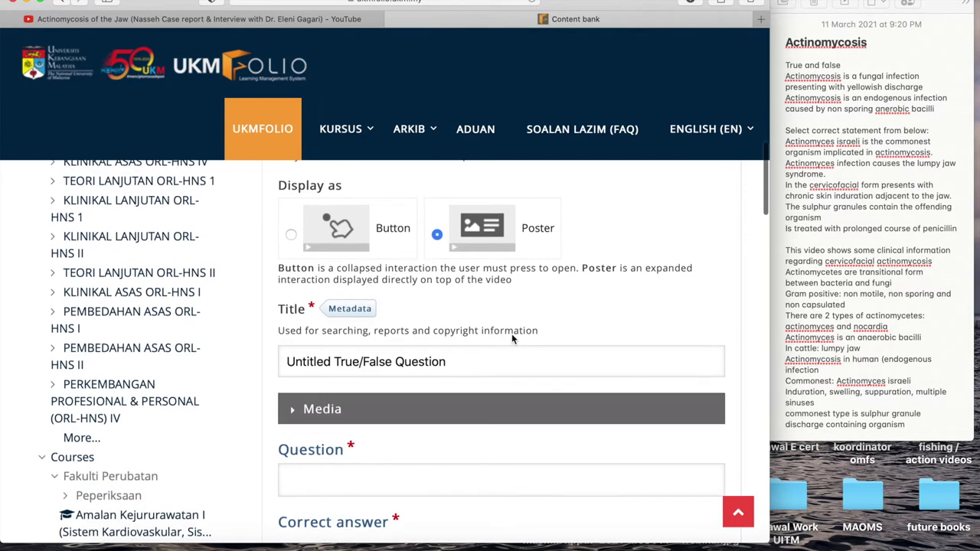
left_click(459, 339)
left_click_drag(287, 346, 450, 362)
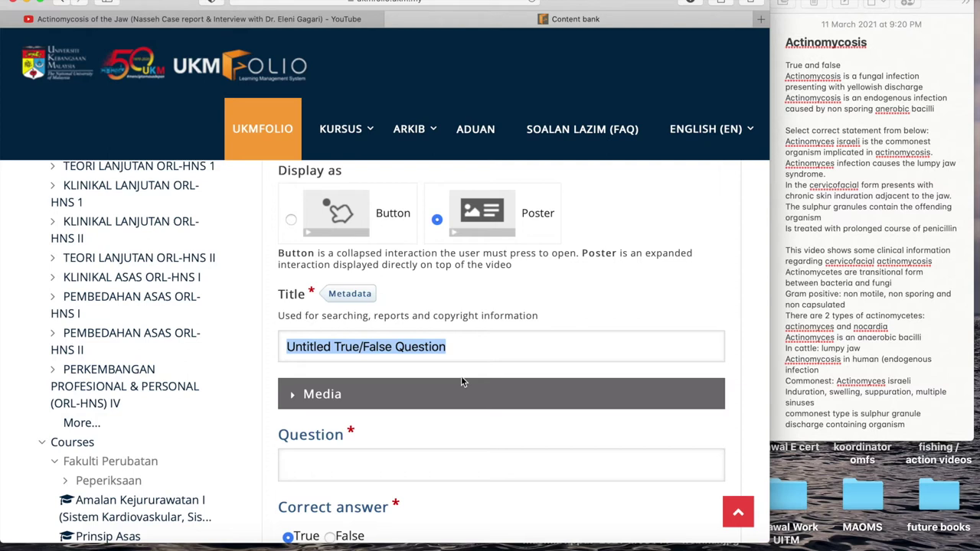
type("True")
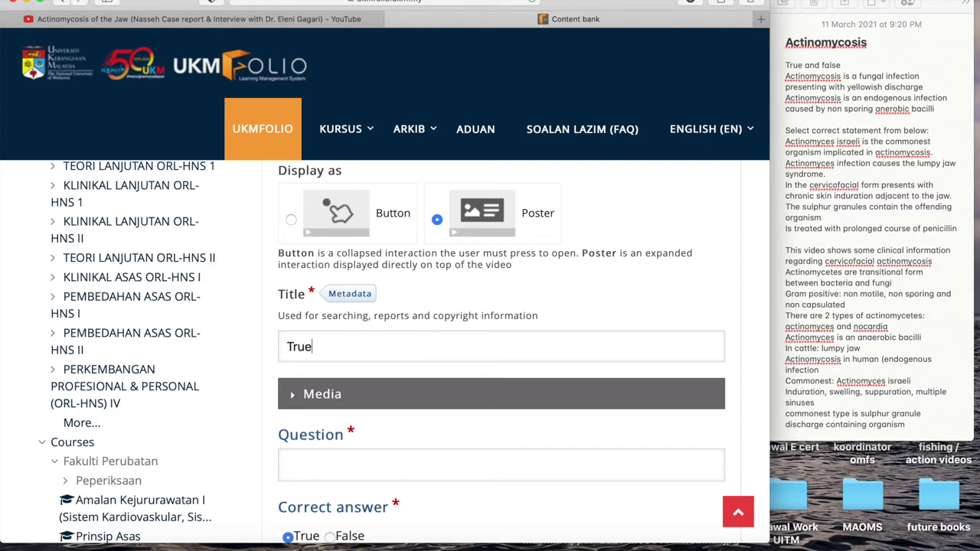
type(" False")
- Enter 'Select true or false' as the question text, then bring the Actinomycosis notes forward
left_click(392, 470)
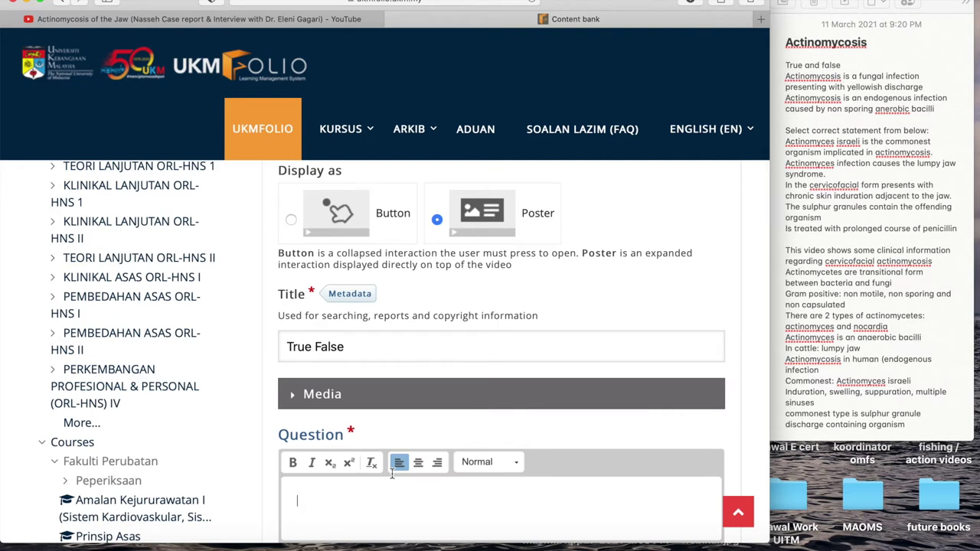
type("Select true or false")
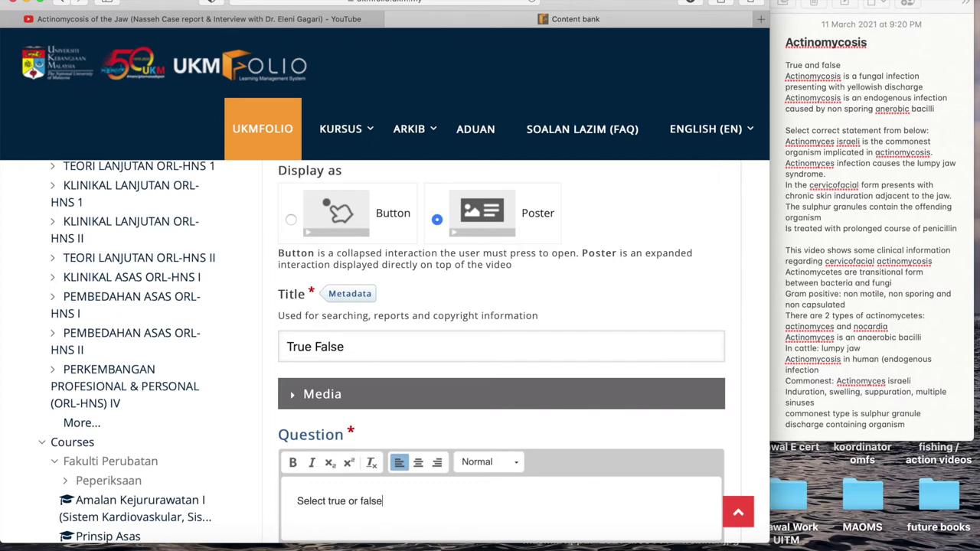
scroll(392, 501, "down", 10)
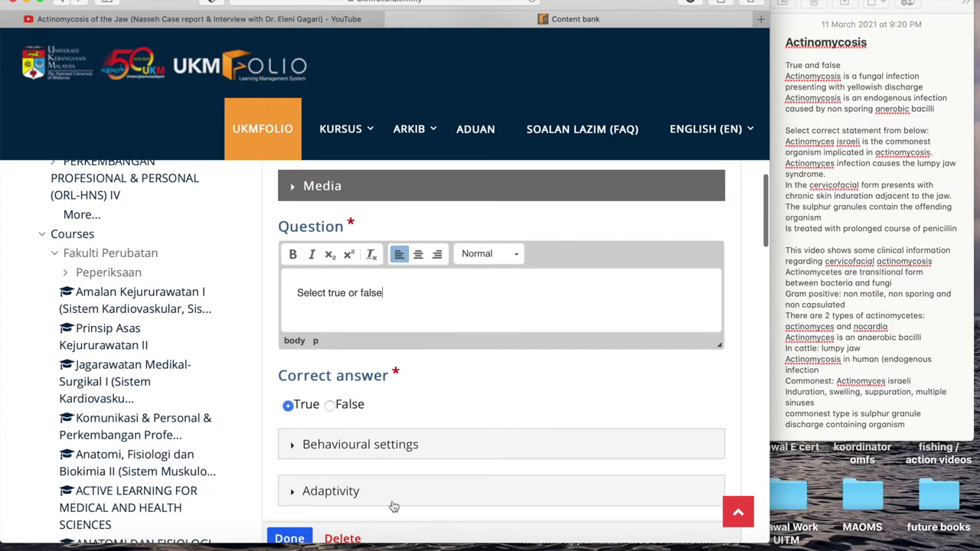
scroll(392, 499, "up", 5)
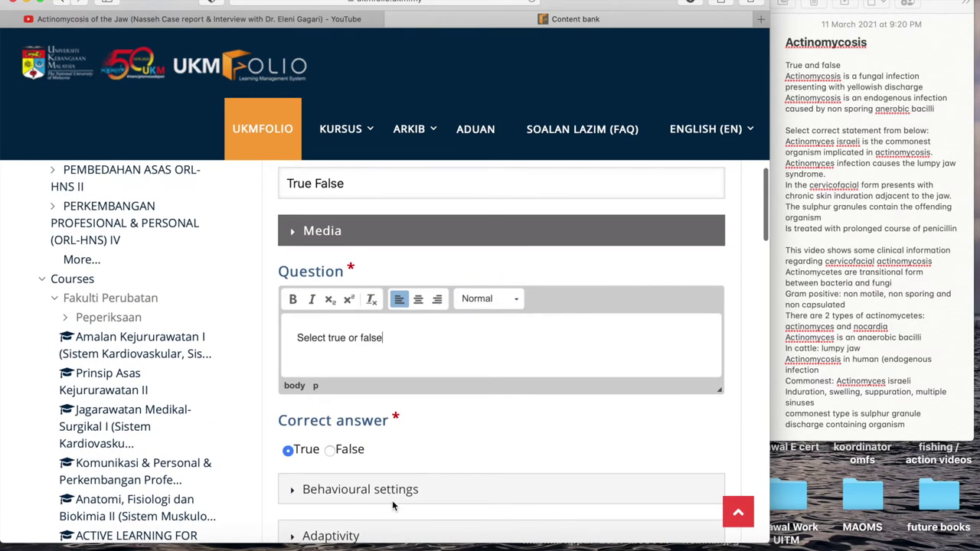
scroll(393, 505, "down", 4)
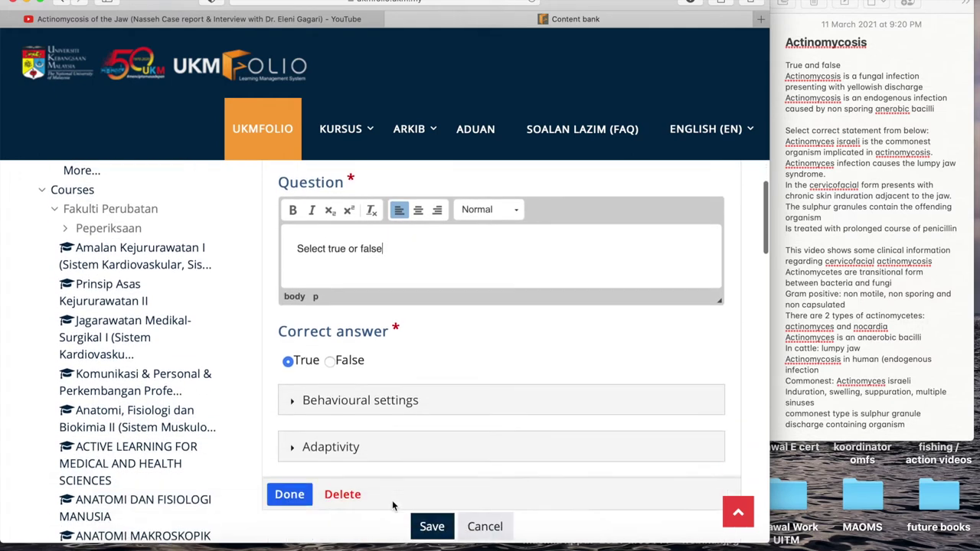
scroll(392, 506, "up", 3)
scroll(393, 506, "up", 3)
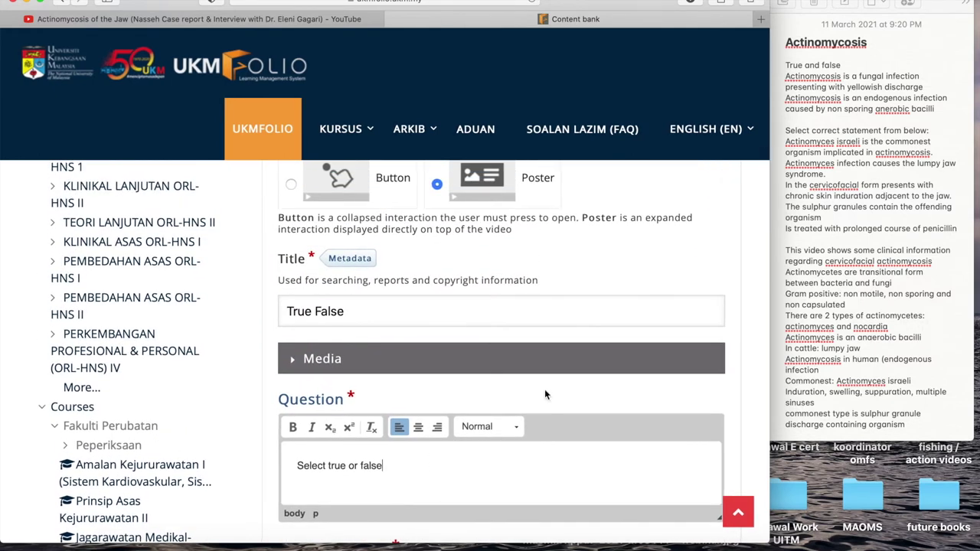
left_click(873, 96)
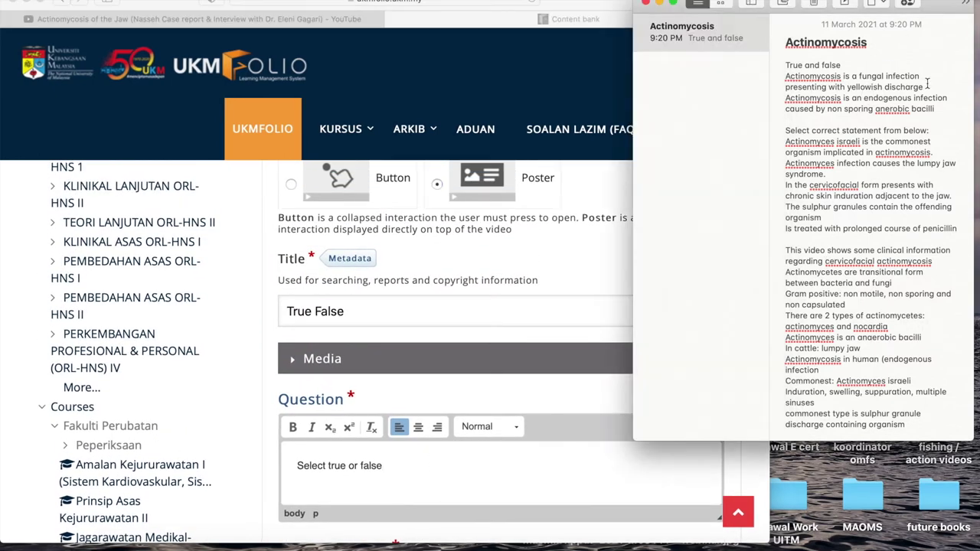
- Paste 'Actinomycosis is a fungal infection presenting with yellowish discharge.' as the question, mark False correct, and finish
left_click_drag(927, 87, 786, 79)
key("super+c")
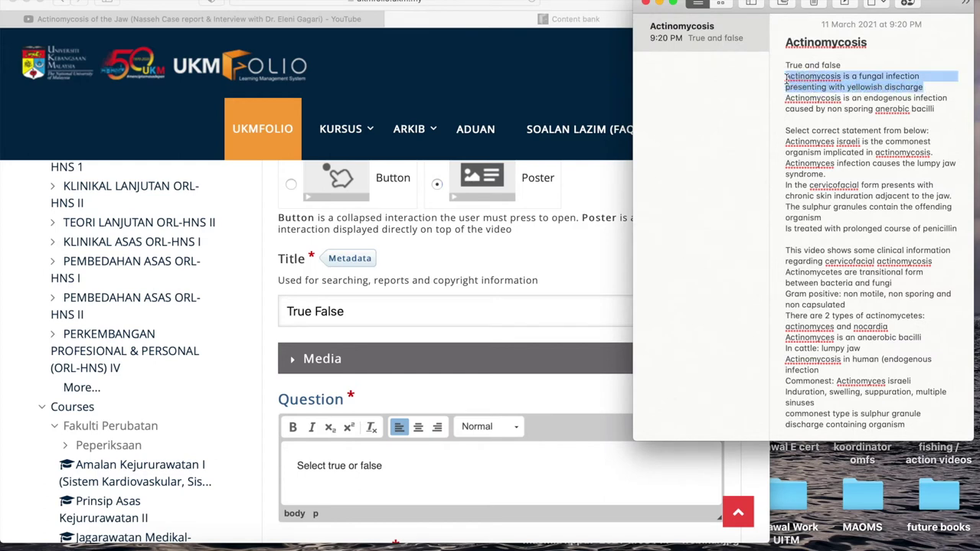
left_click(354, 470)
left_click_drag(396, 466, 285, 465)
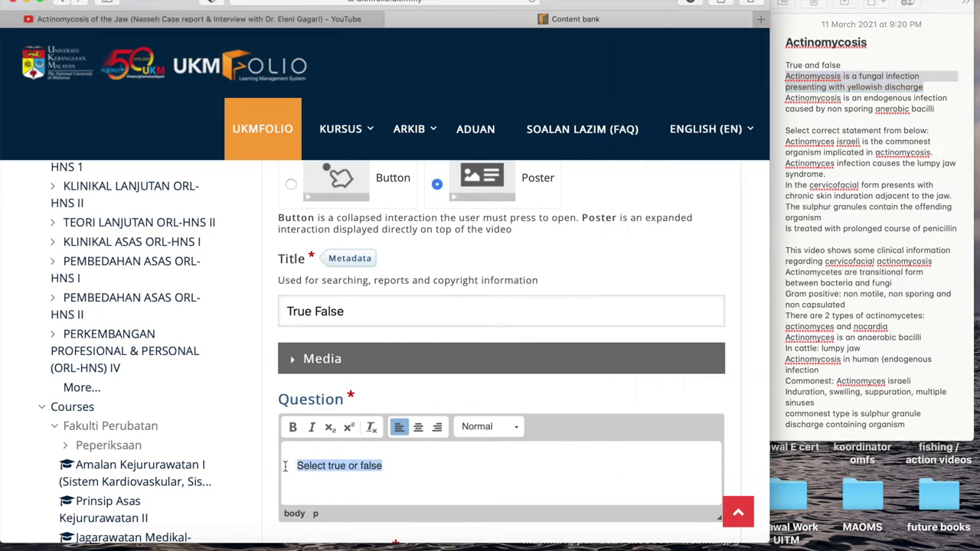
key("super+v")
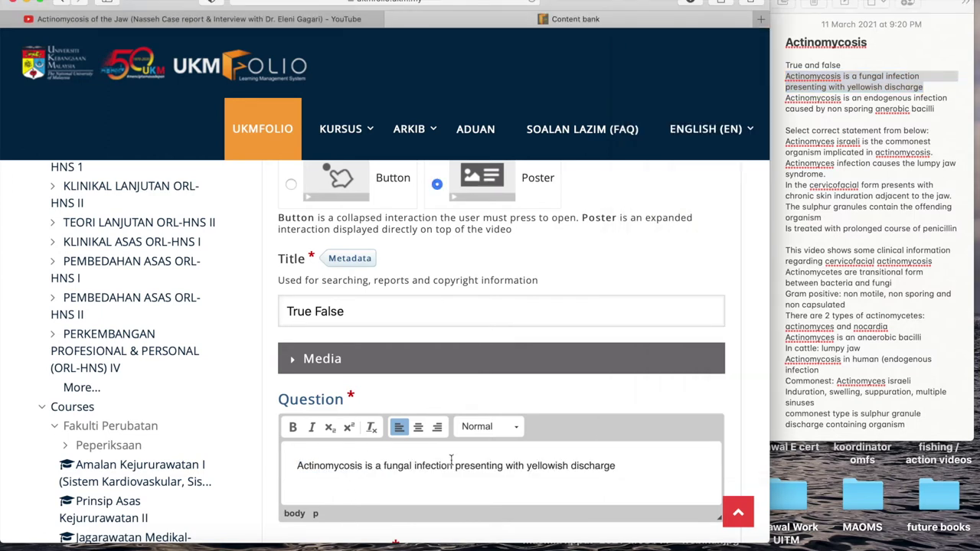
scroll(455, 464, "down", 3)
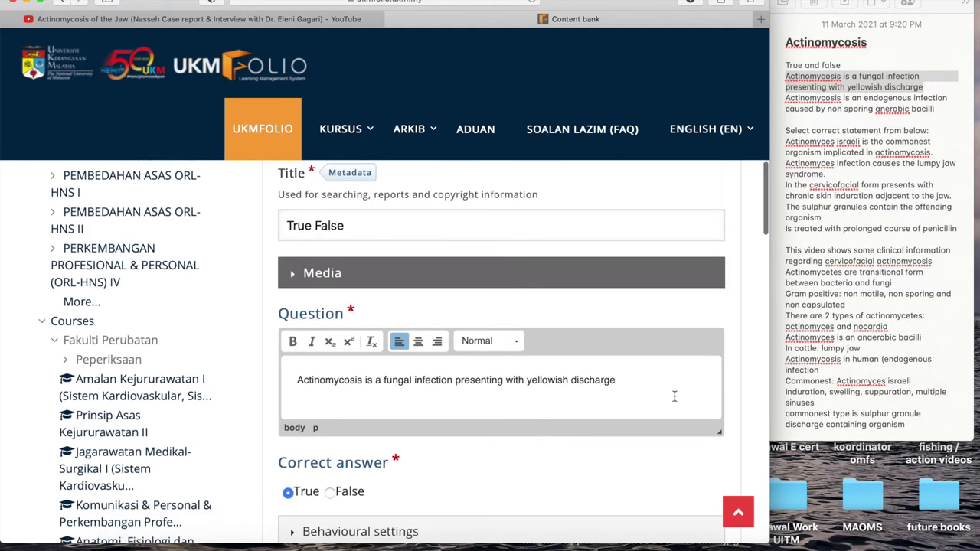
left_click(329, 492)
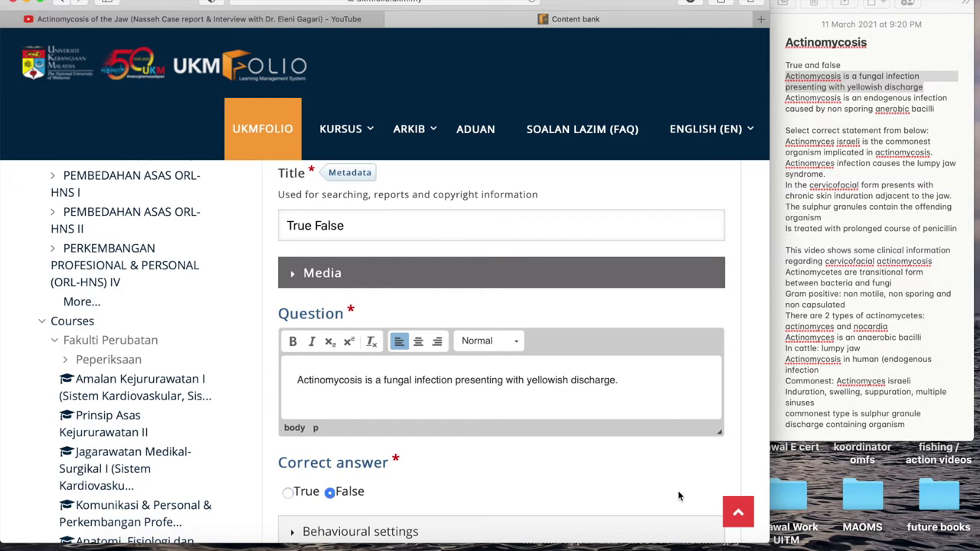
scroll(678, 496, "down", 3)
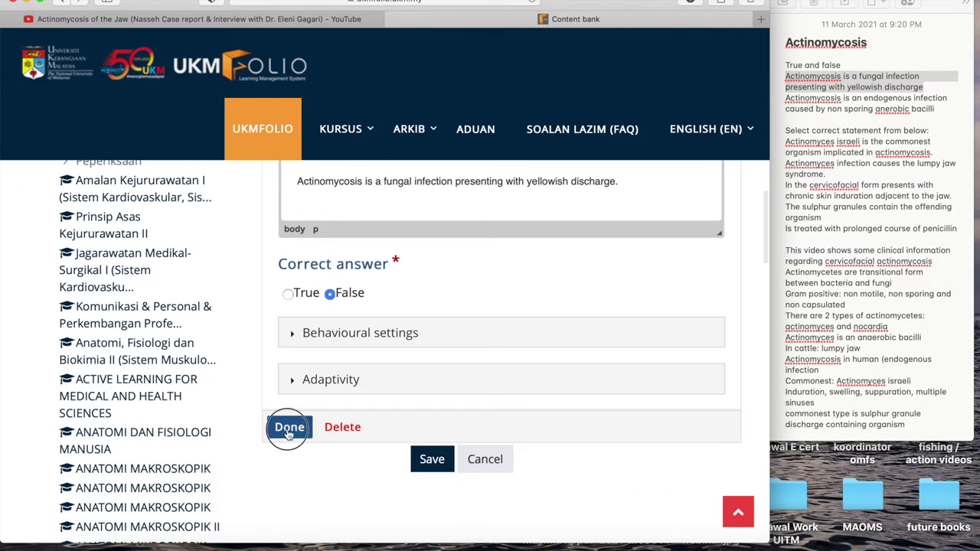
left_click(288, 426)
- Reposition and enlarge the True/False overlay, then add a text label ending at 5:07
left_click_drag(561, 440, 490, 390)
left_click_drag(392, 444, 390, 476)
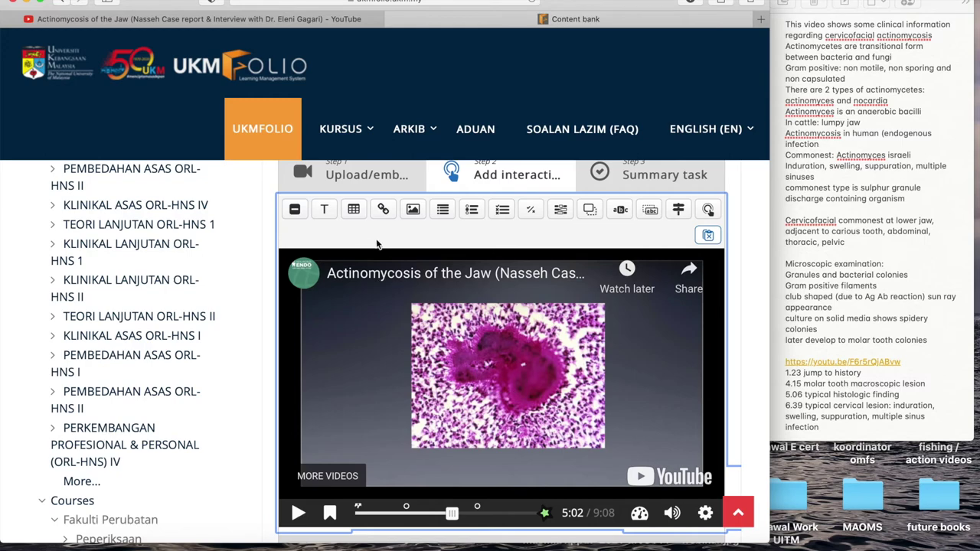
left_click_drag(297, 213, 500, 374)
scroll(466, 293, "down", 1)
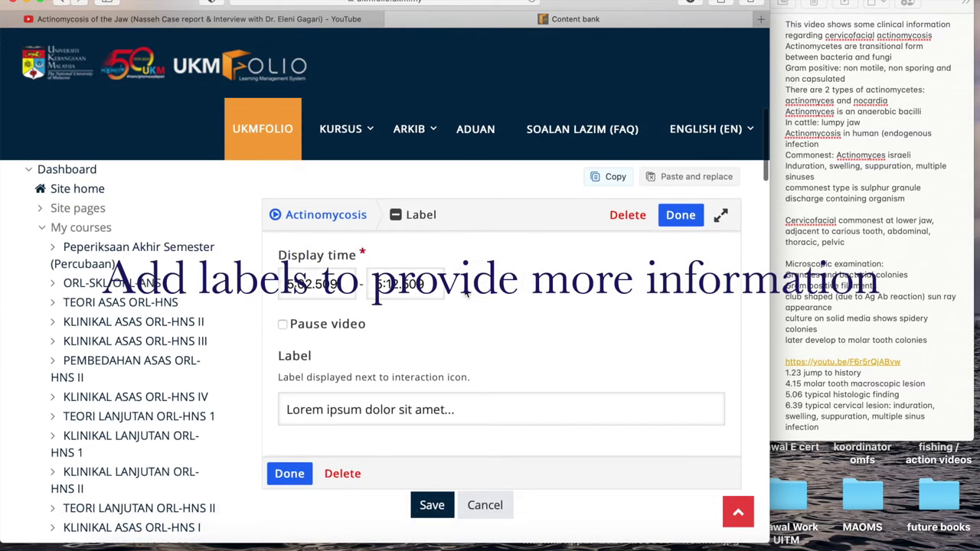
left_click(395, 264)
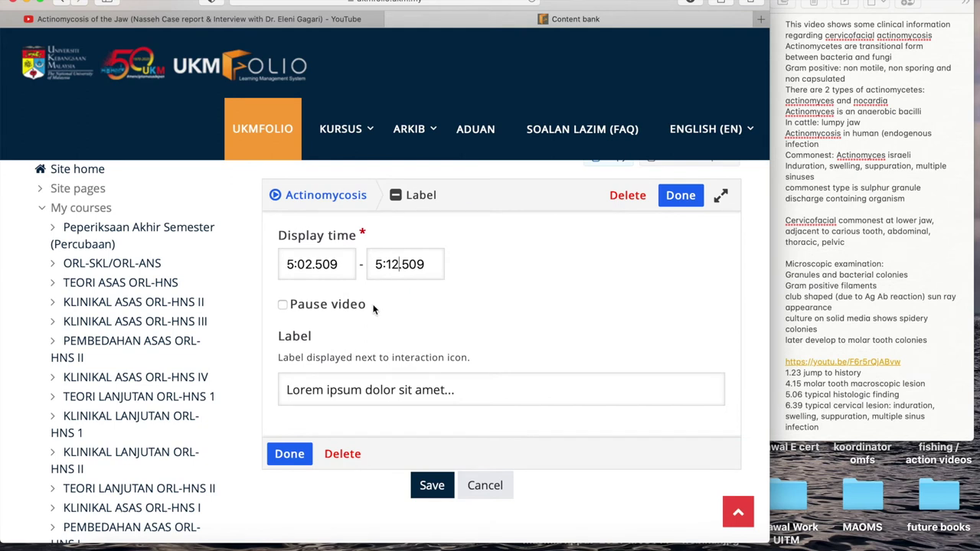
key("BackSpace")
key("BackSpace")
type("07")
- Paste the three microscopic examination lines from the notes into the label
left_click(455, 387)
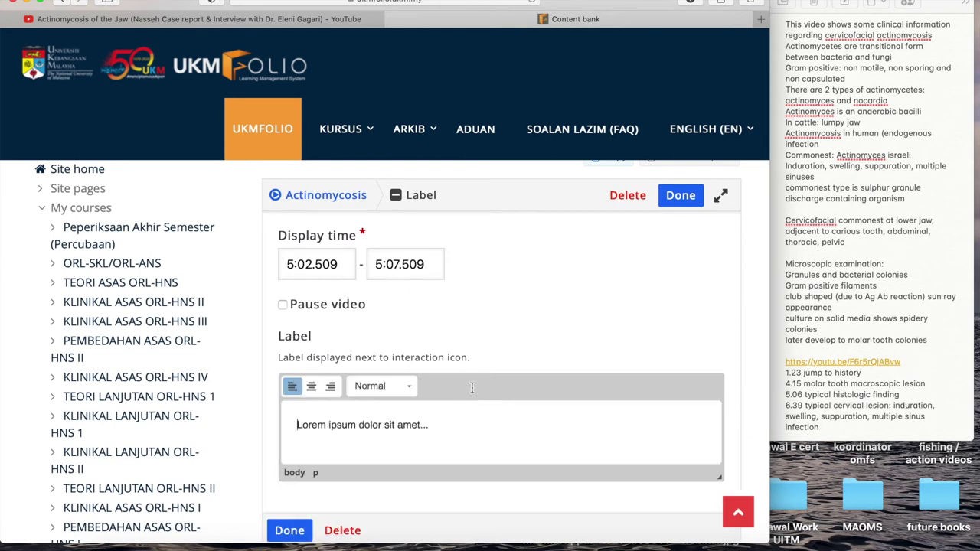
left_click(829, 299)
left_click_drag(787, 277, 871, 305)
key("super+c")
left_click(344, 431)
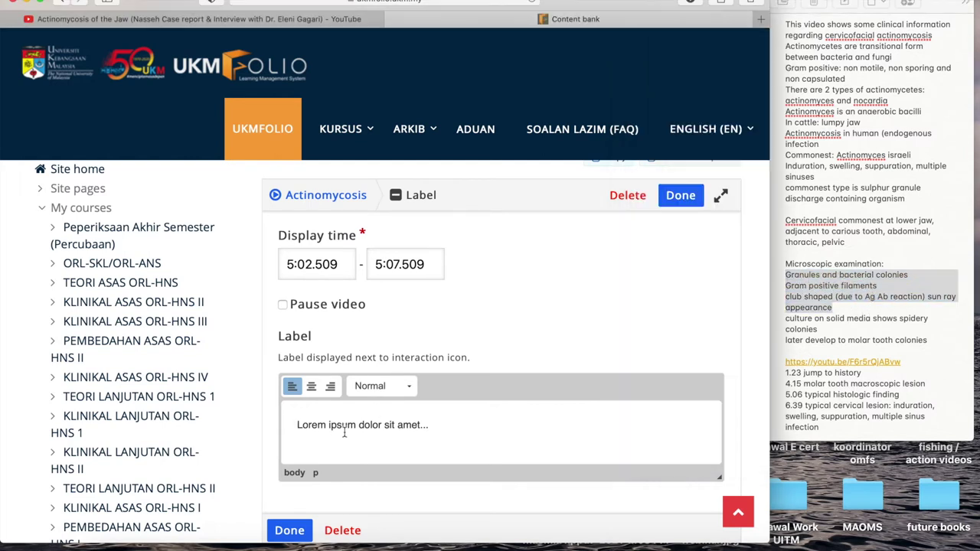
key("super+v")
scroll(434, 460, "down", 1)
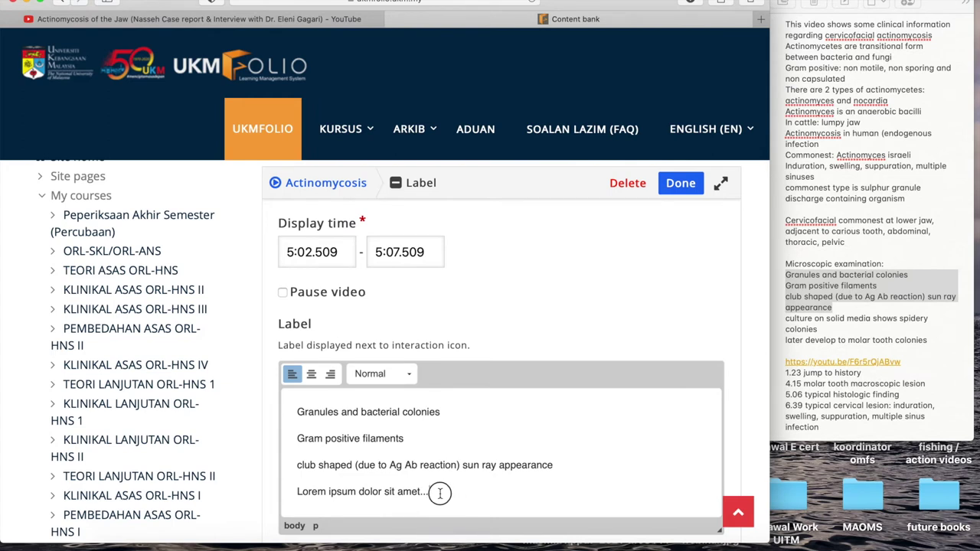
- Delete the Lorem ipsum line, capitalise 'Club', and add ', typical' after the Ag Ab reaction
left_click_drag(437, 492, 295, 491)
key("BackSpace")
left_click(303, 464)
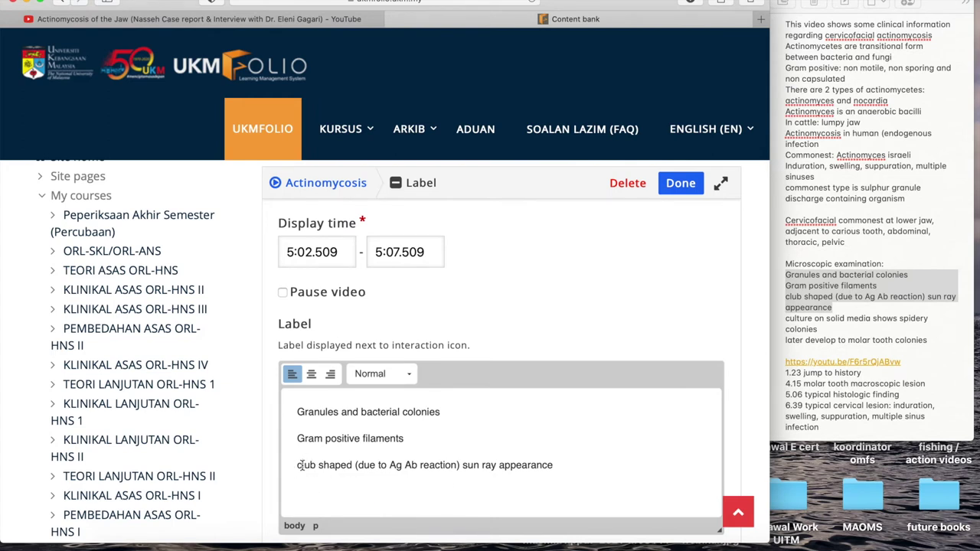
key("BackSpace")
type("C")
left_click(464, 465)
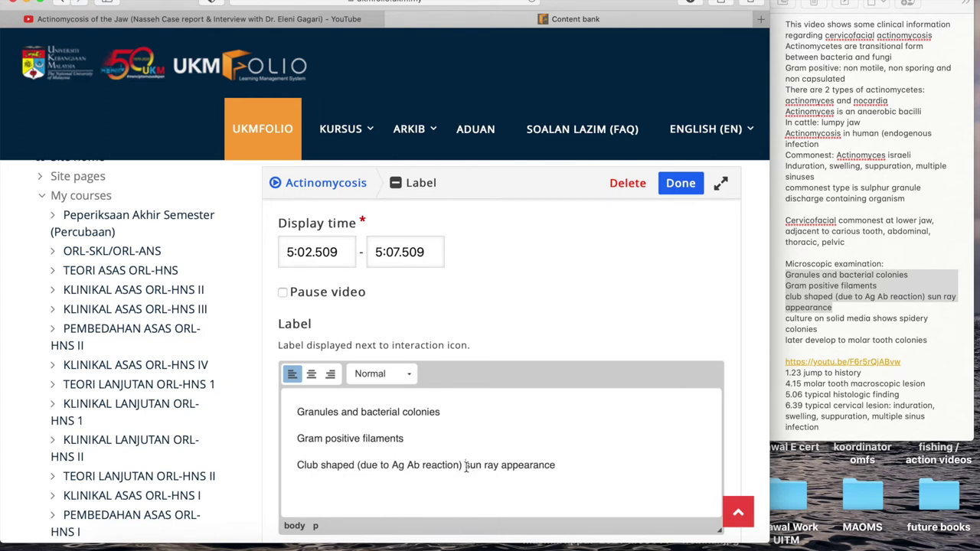
type(", typical")
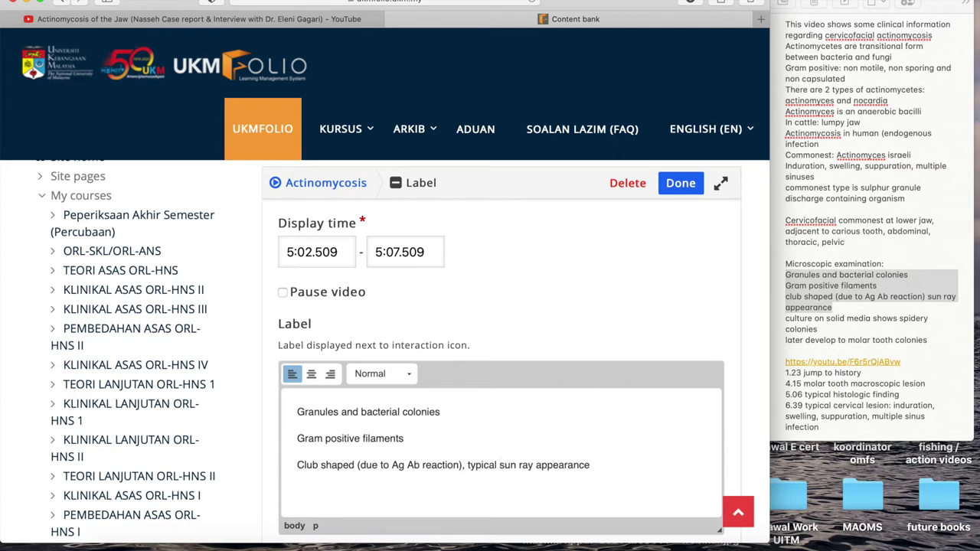
- Finish the microscopy label and move it down-left over the histology image
scroll(595, 485, "down", 5)
left_click(290, 453)
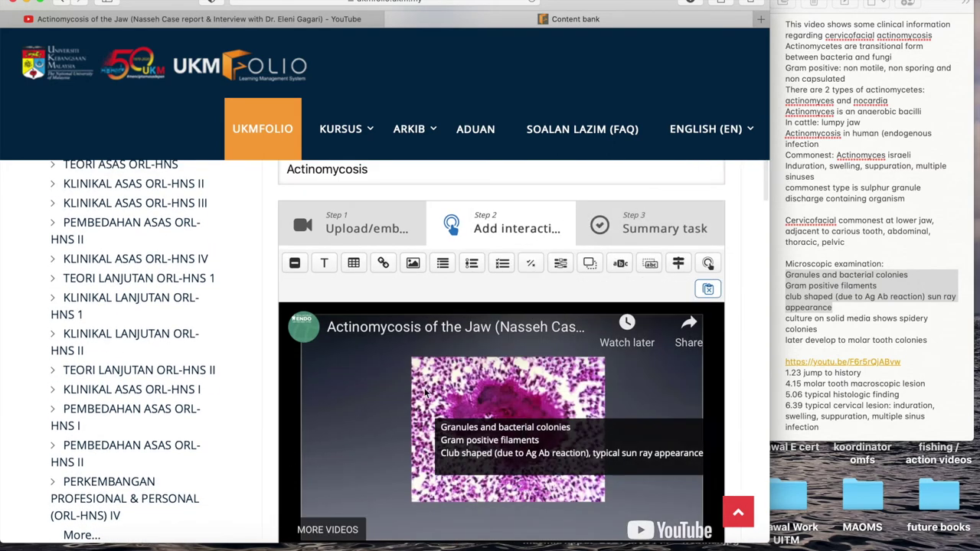
left_click_drag(607, 415, 541, 502)
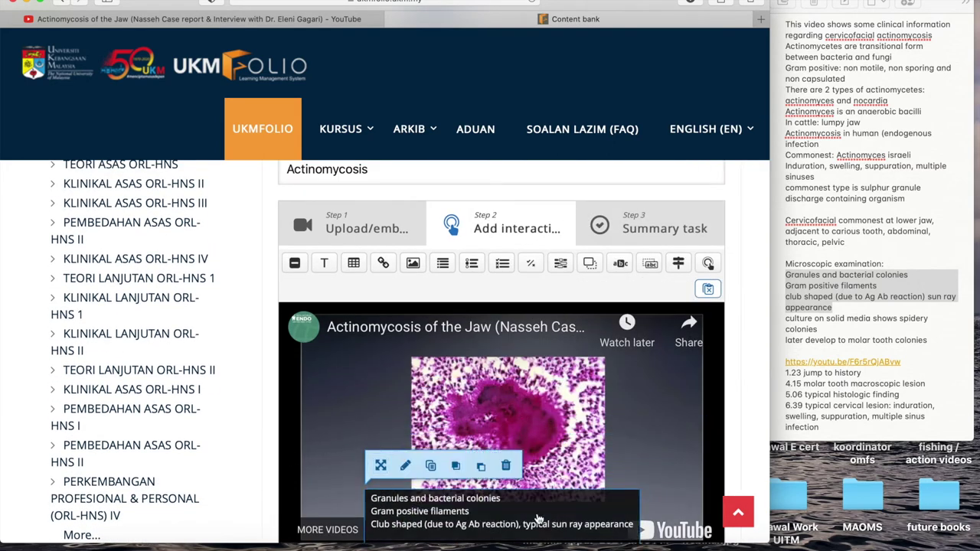
scroll(539, 519, "down", 2)
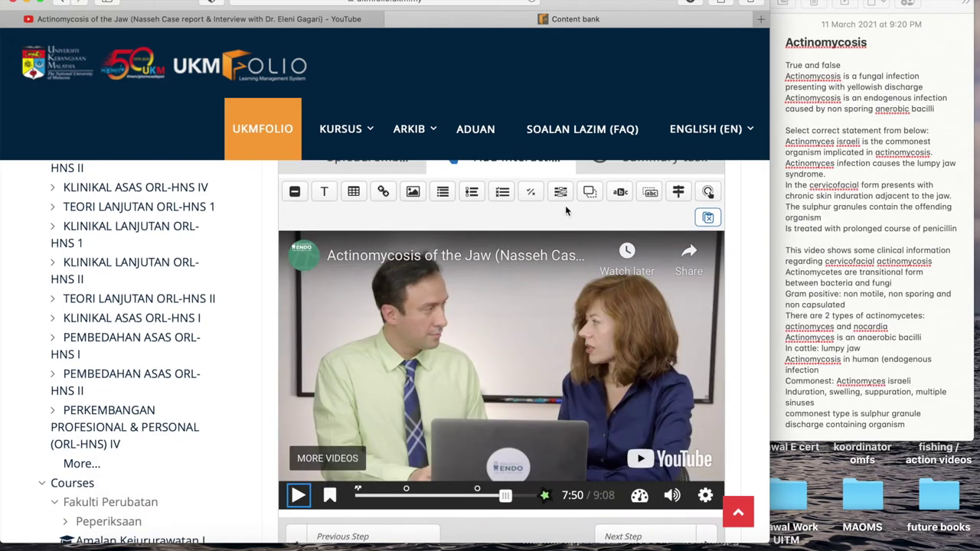
- Add a fill-in-the-blanks poster at 7:50 with a title beginning 'Actinomycosis'
left_click(562, 193)
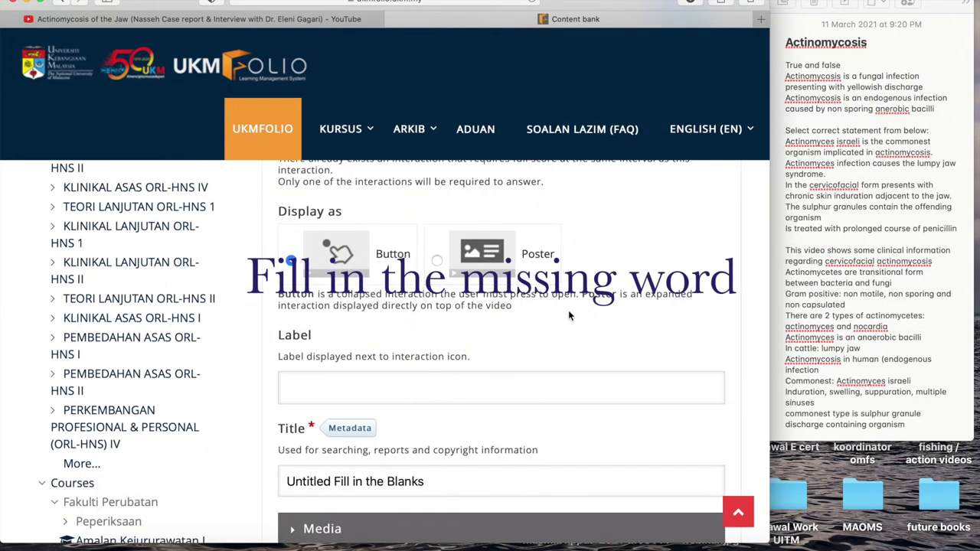
left_click(436, 265)
scroll(524, 330, "down", 2)
triple_click(438, 334)
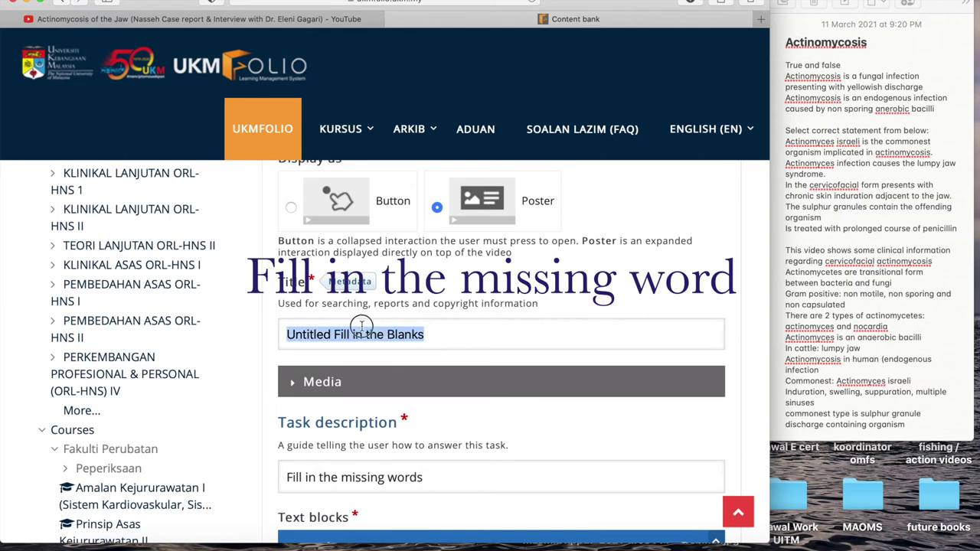
type("Actinomyc")
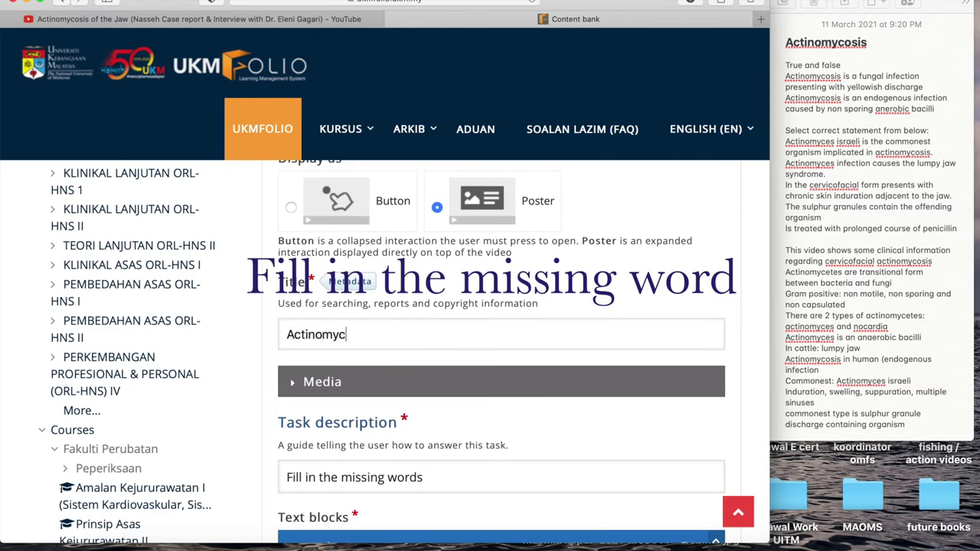
type("osis general")
scroll(379, 381, "down", 5)
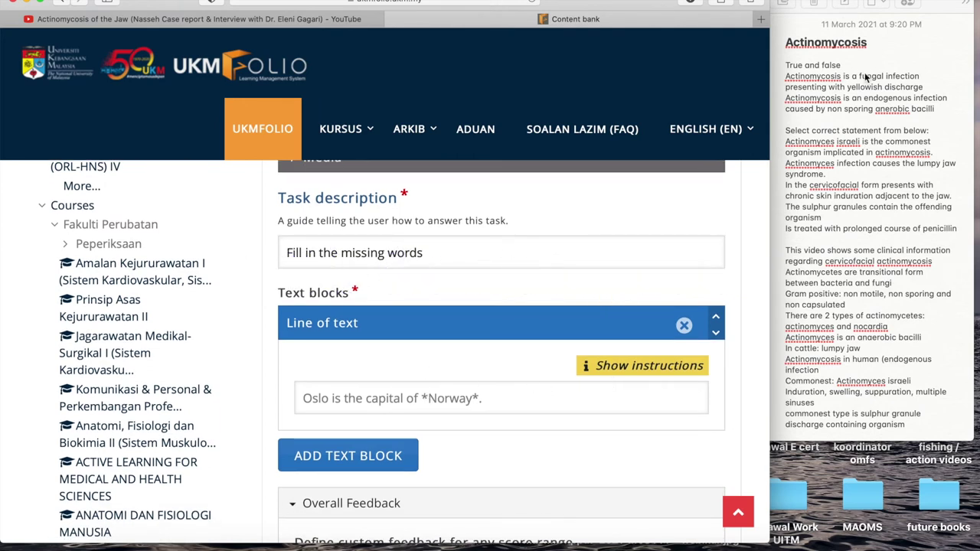
- Paste the endogenous-infection sentence from the notes and mark *anerobic* as the blank
left_click(857, 98)
left_click_drag(940, 109, 779, 100)
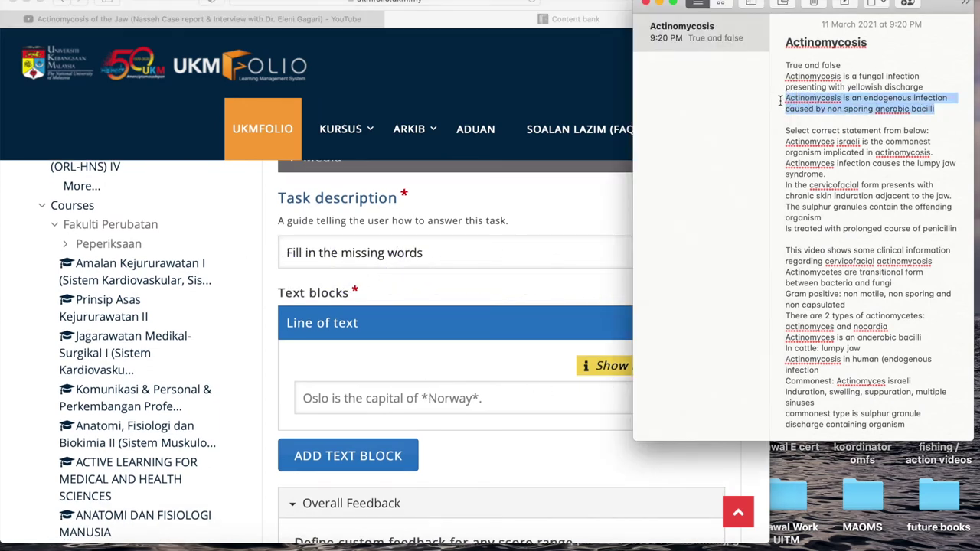
left_click(338, 418)
left_click(340, 401)
key("super+v")
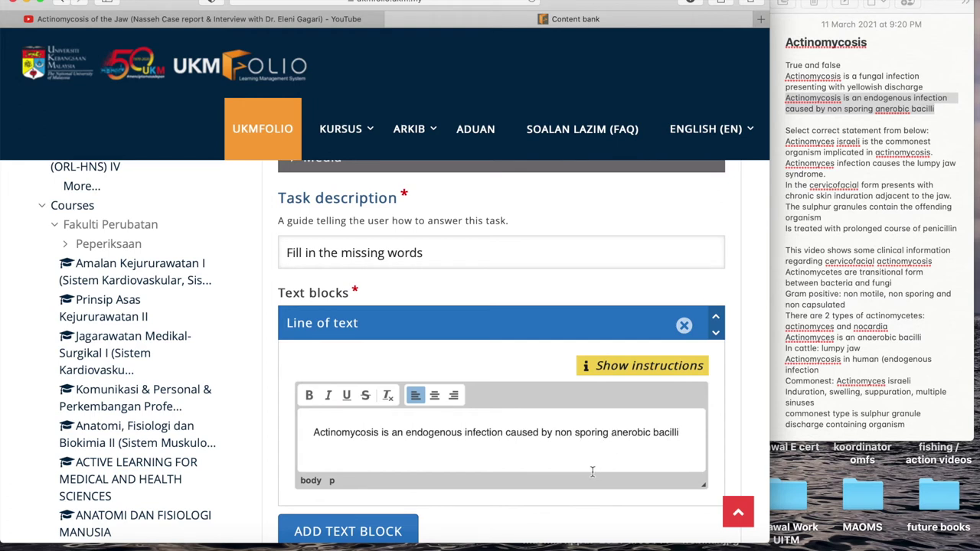
left_click(612, 433)
type("*")
type(".")
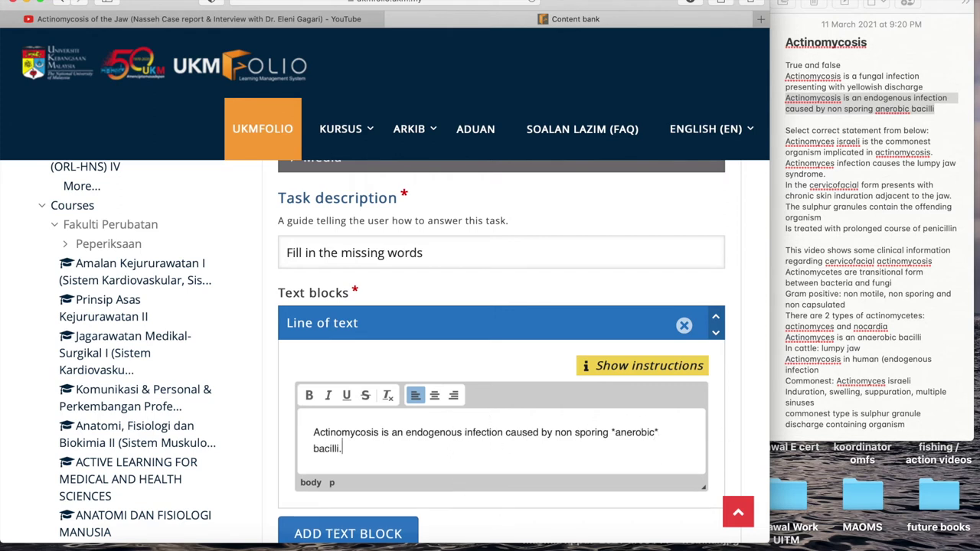
- Check the blank-marking instructions, finish, then move the box left and size it 320×170
scroll(536, 469, "down", 4)
scroll(533, 467, "up", 2)
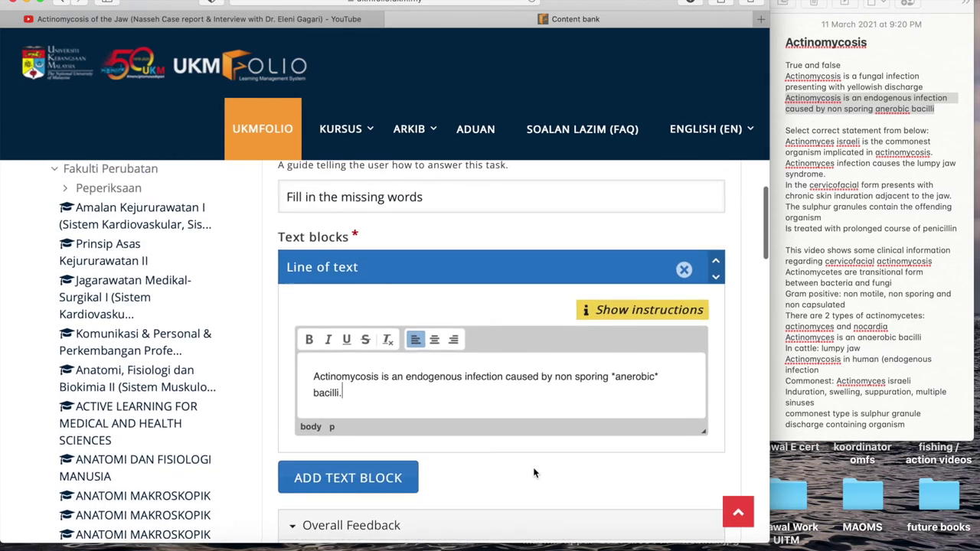
left_click(630, 309)
scroll(604, 395, "down", 5)
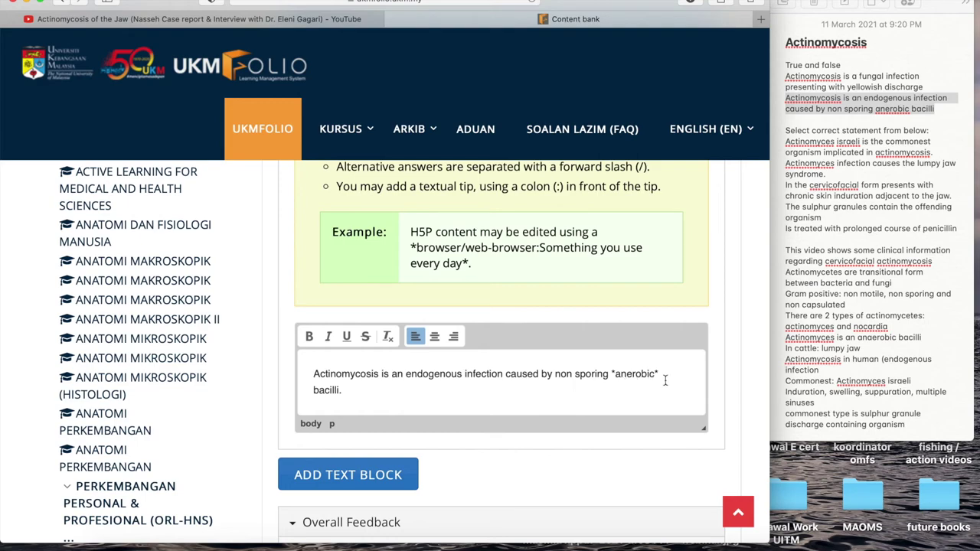
scroll(670, 381, "up", 3)
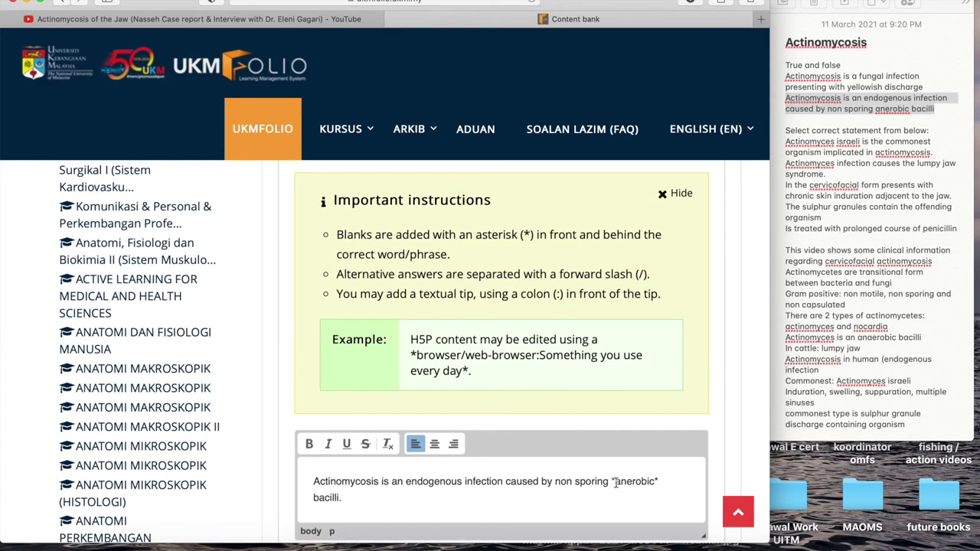
scroll(656, 481, "down", 12)
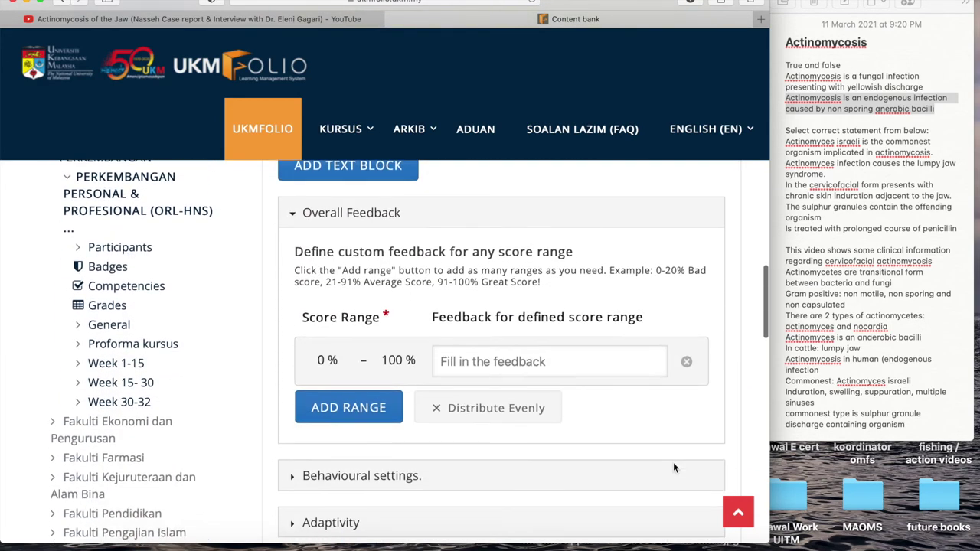
scroll(673, 461, "up", 20)
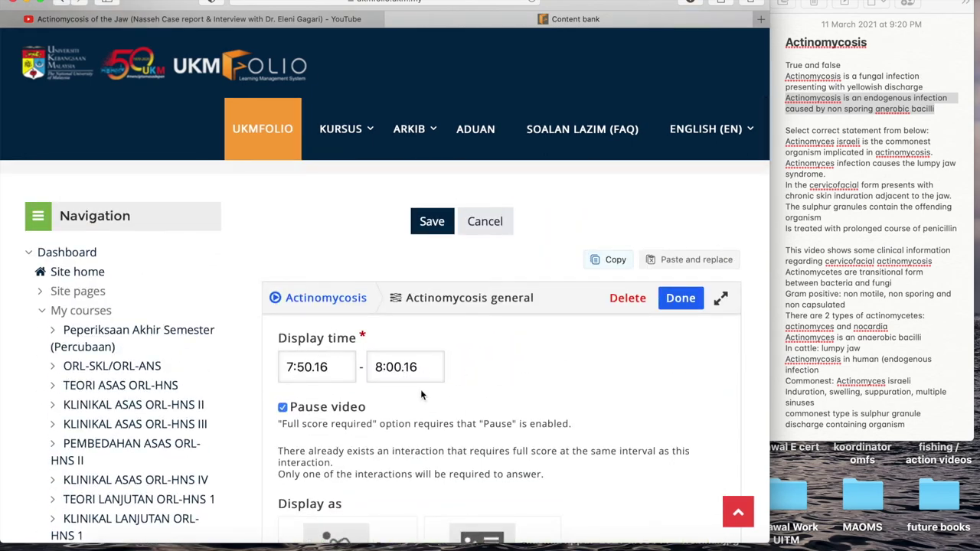
scroll(421, 393, "down", 20)
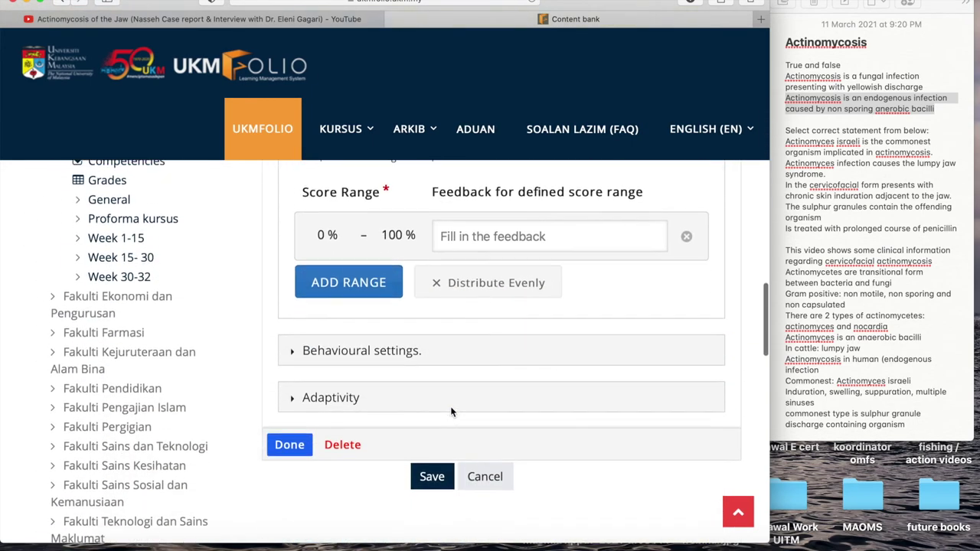
left_click(290, 445)
left_click_drag(589, 398, 402, 394)
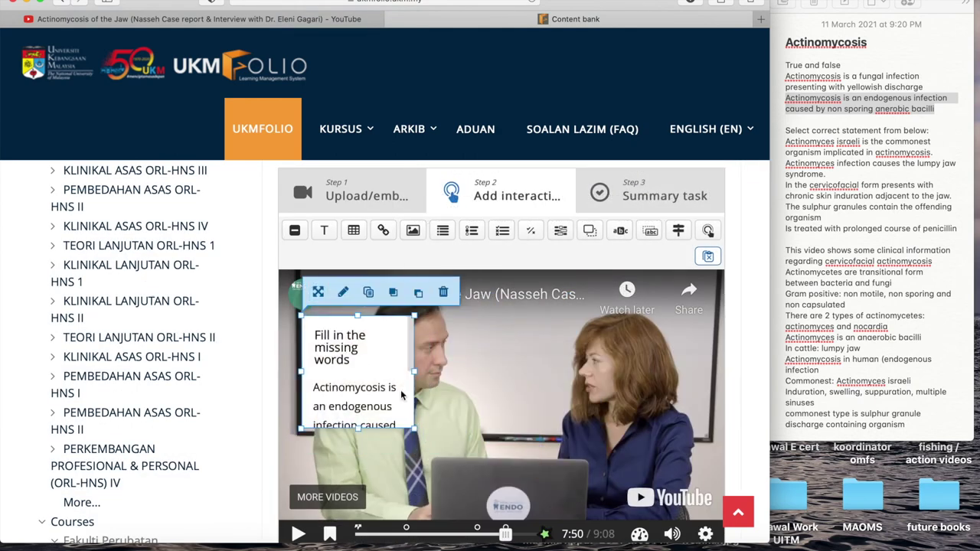
left_click_drag(414, 428, 552, 458)
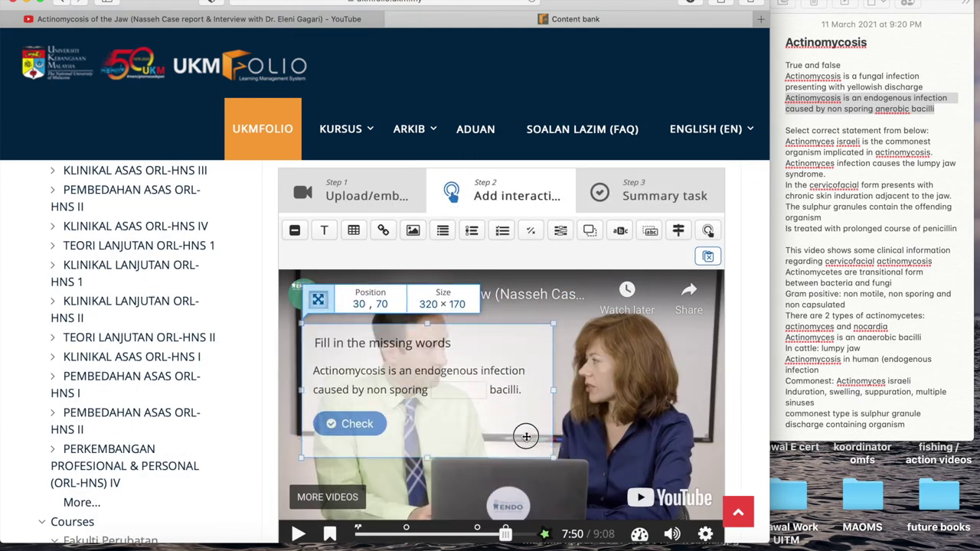
scroll(536, 428, "down", 3)
- Move on to the summary task and paste the commonest-organism sentence as the first statement
left_click(654, 437)
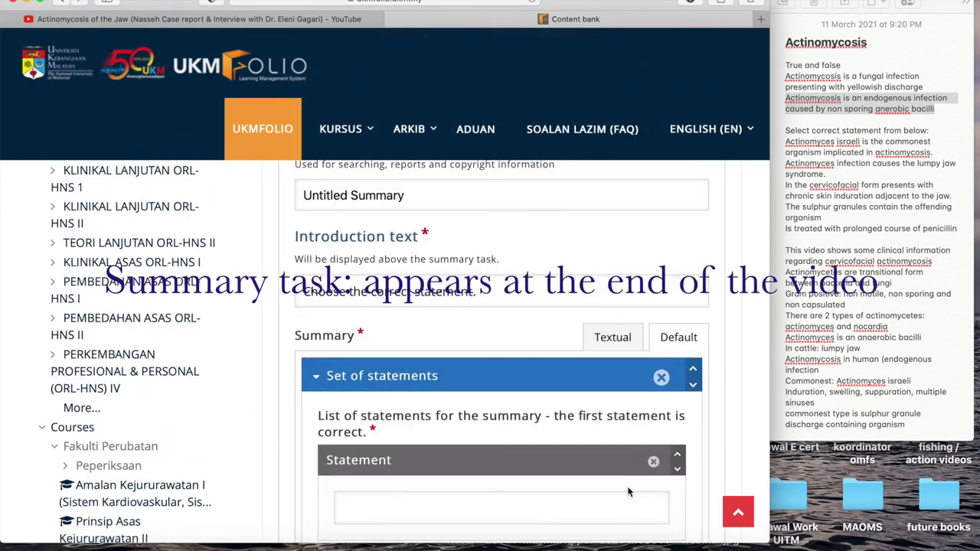
scroll(628, 491, "up", 1)
scroll(565, 314, "down", 3)
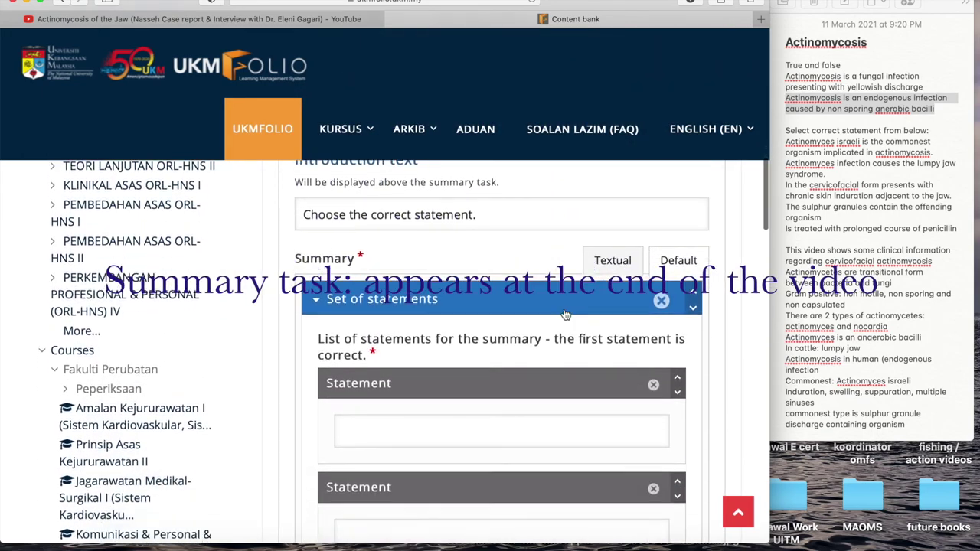
scroll(565, 313, "down", 2)
left_click_drag(932, 153, 785, 152)
key("super+c")
left_click(360, 359)
type("Actinomyces israeli is the commonest organism implicated in actinomycosis.")
scroll(783, 146, "down", 1)
- Paste the lumpy jaw sentence as the second statement, ending it with 'in humans.'
left_click(783, 146)
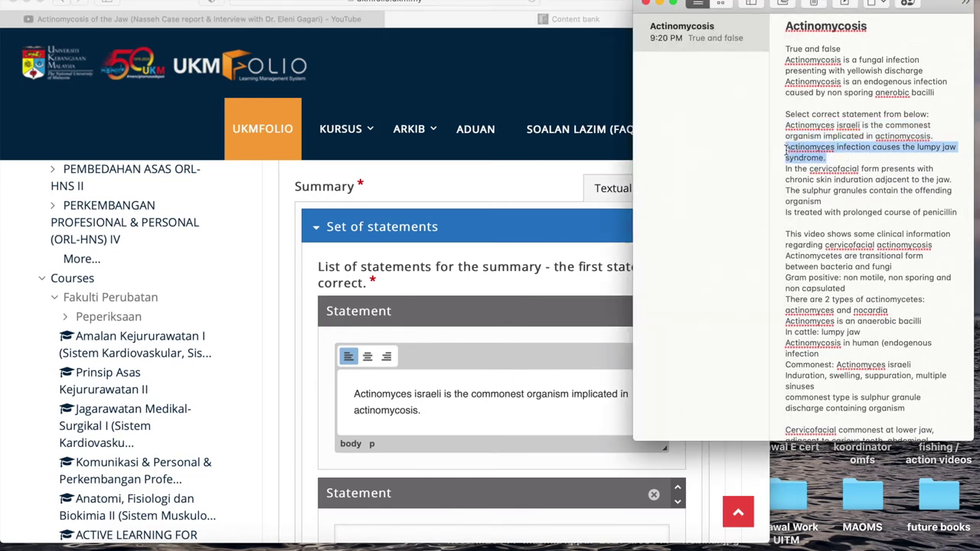
scroll(465, 415, "down", 2)
left_click(429, 453)
key("super+v")
type("in hu")
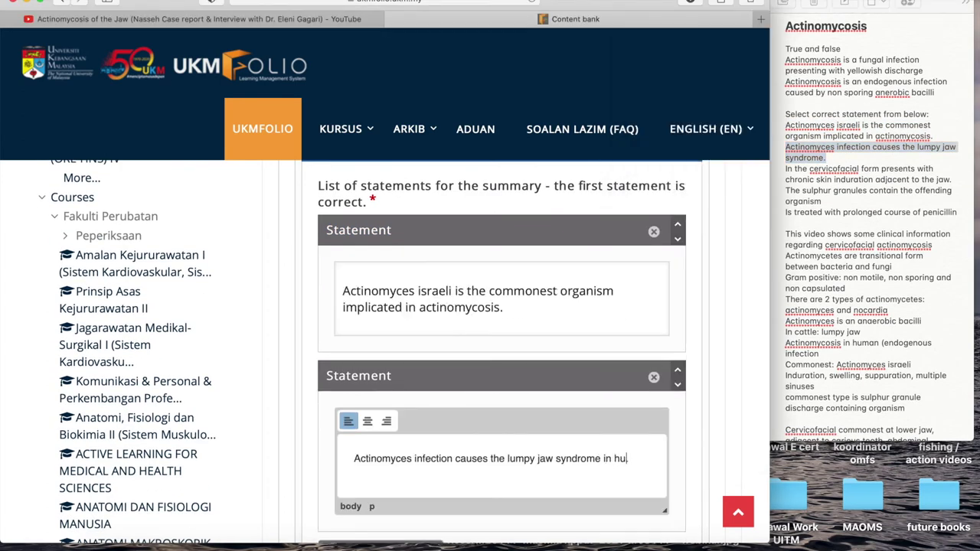
type("mans.")
- Add the cervicofacial form sentence as a new statement, replacing 'induration' with 'plaques'
left_click(917, 170)
left_click_drag(784, 169, 958, 179)
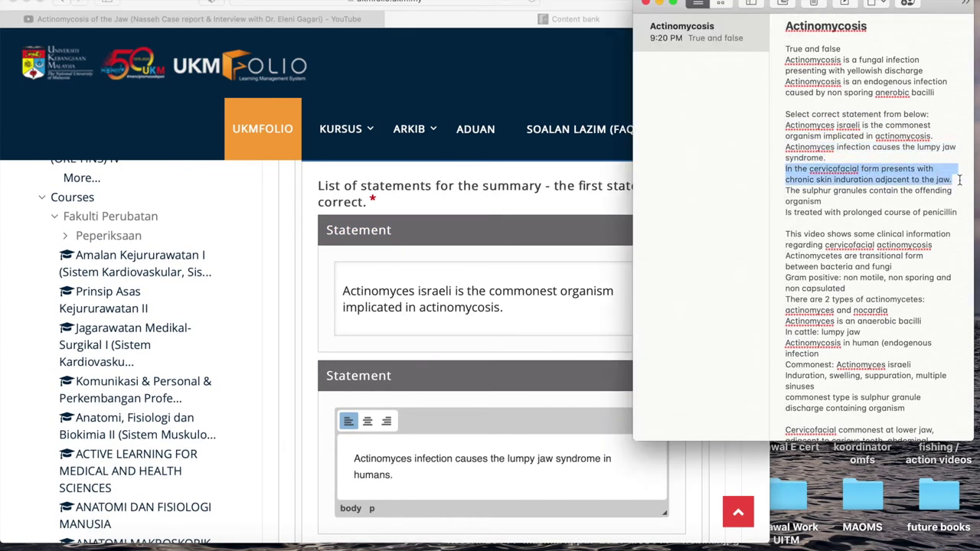
key("super+c")
scroll(430, 369, "down", 3)
left_click(430, 369)
left_click(415, 357)
left_click(420, 396)
key("super+v")
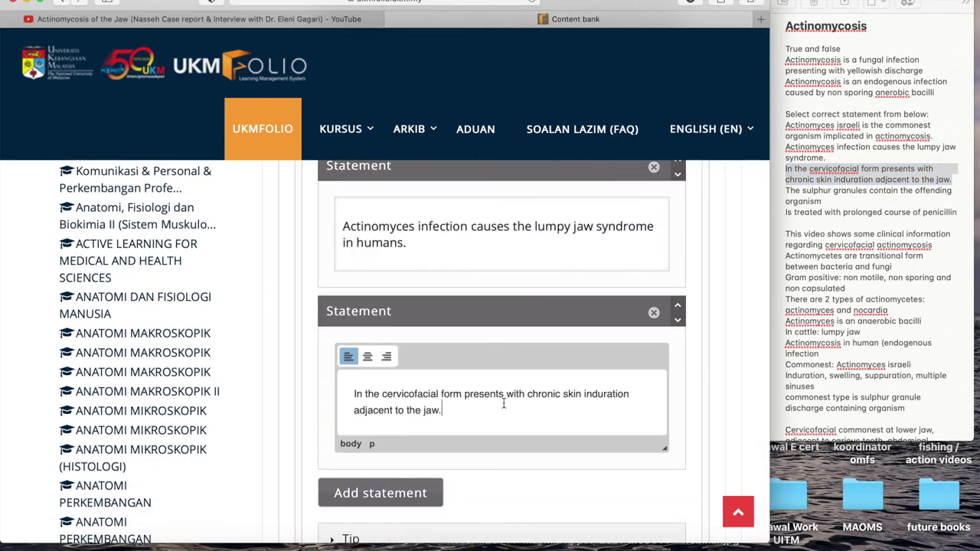
scroll(536, 391, "down", 1)
left_click_drag(623, 366, 585, 366)
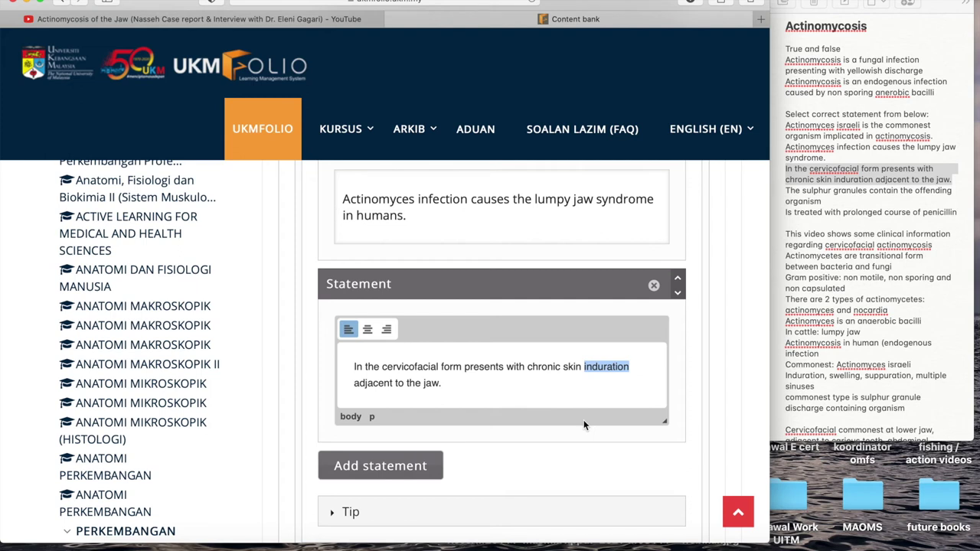
type("plaques")
- Add the statement 'The sulphur granules contains activated macrophages.' from the notes
scroll(551, 482, "down", 2)
left_click(381, 389)
left_click(873, 194)
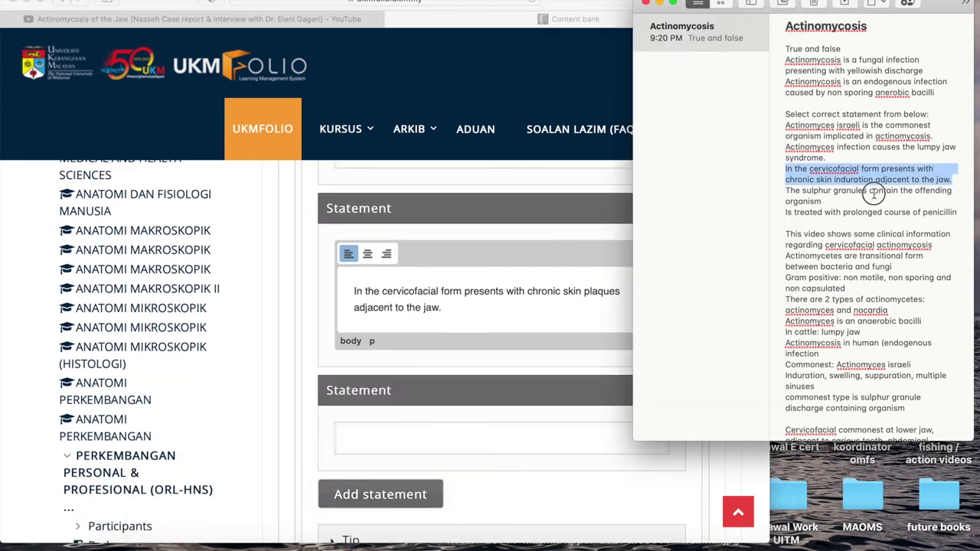
left_click_drag(822, 201, 790, 195)
key("super+c")
left_click(469, 434)
key("super+v")
left_click_drag(594, 437, 505, 436)
left_click(591, 436)
left_click_drag(591, 436, 485, 435)
type("s")
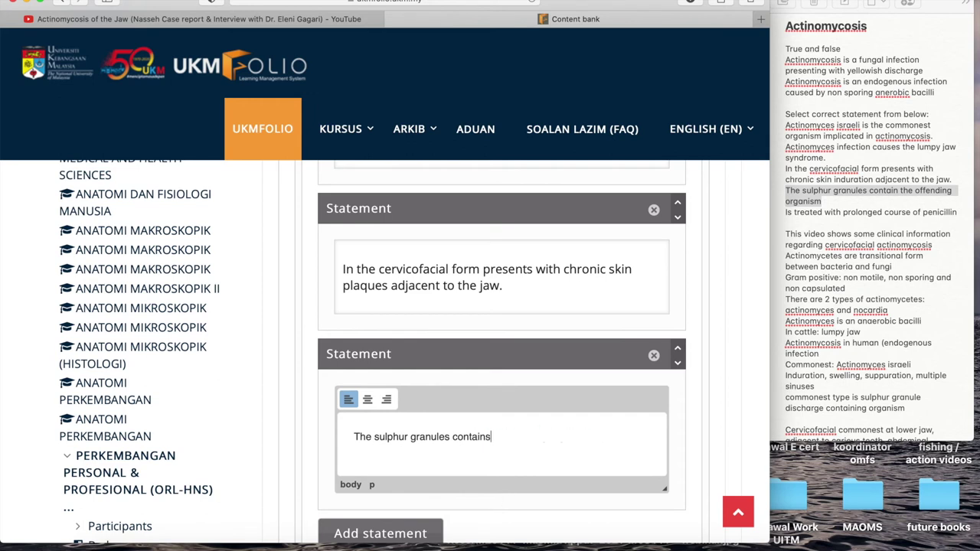
type(" activated macrophages.")
scroll(501, 352, "down", 3)
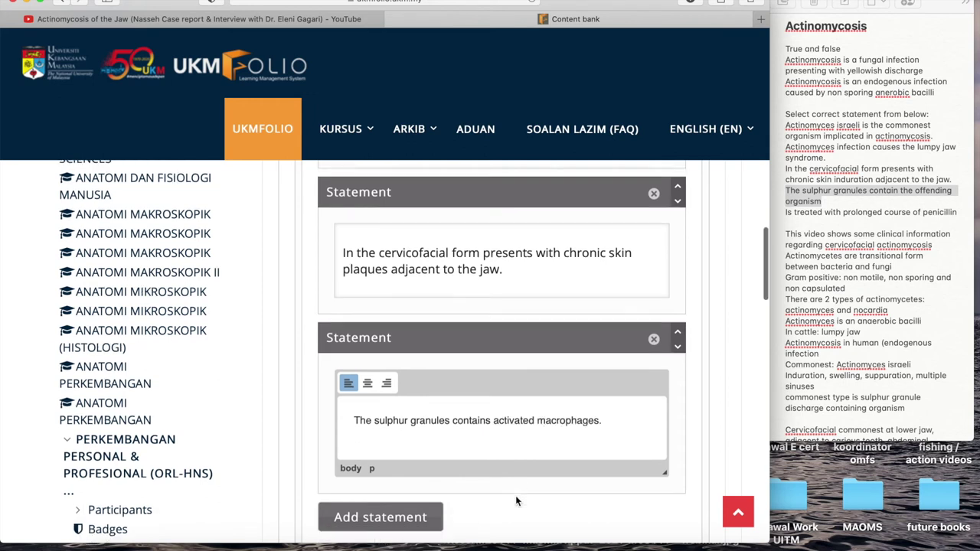
- Add the penicillin treatment line prefixed 'Actinomycosis', changing 'penicillin' to 'antifungal therapy'
left_click_drag(957, 212, 772, 208)
key("super+c")
left_click(389, 507)
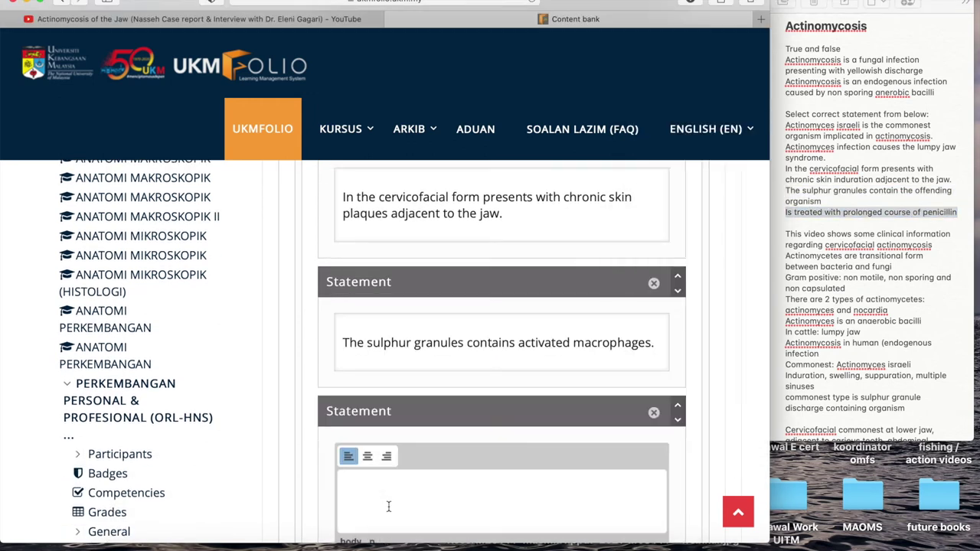
key("super+v")
left_click(356, 493)
key("BackSpace")
type("Actinomycosis i")
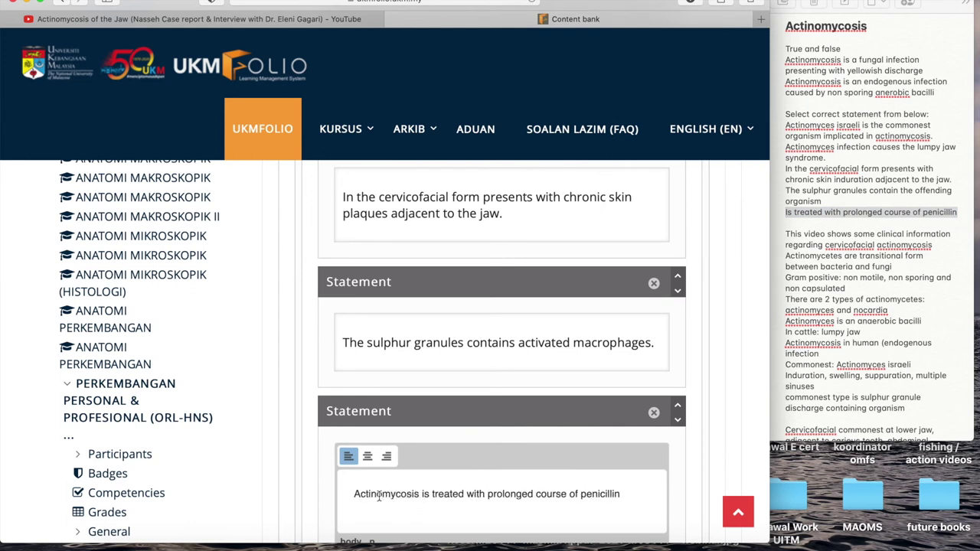
double_click(617, 493)
type("antifungals")
key("BackSpace")
type("therapy.")
scroll(508, 394, "down", 15)
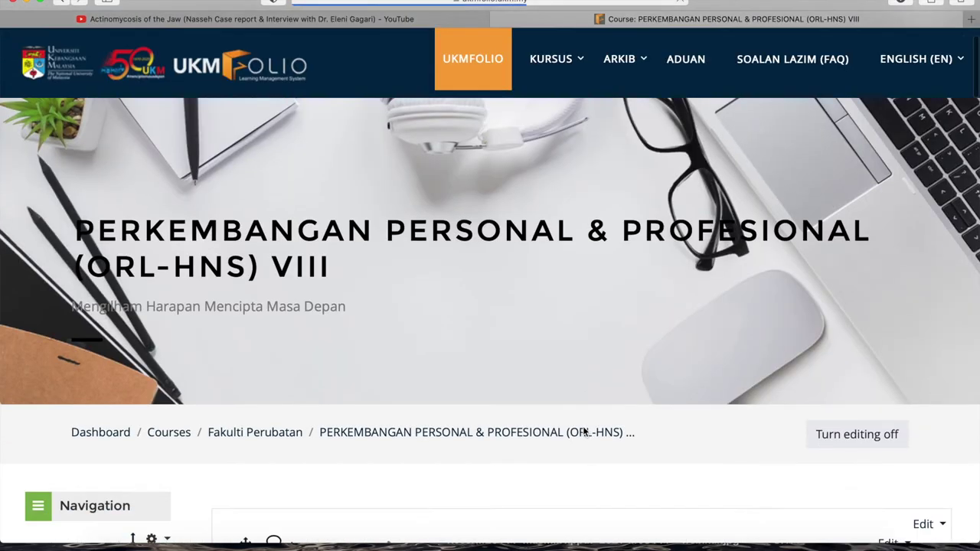
- Add an H5P activity named 'Actinomycosis' described as 'Interactive videos with questions on Actinomycosis'
scroll(582, 431, "down", 20)
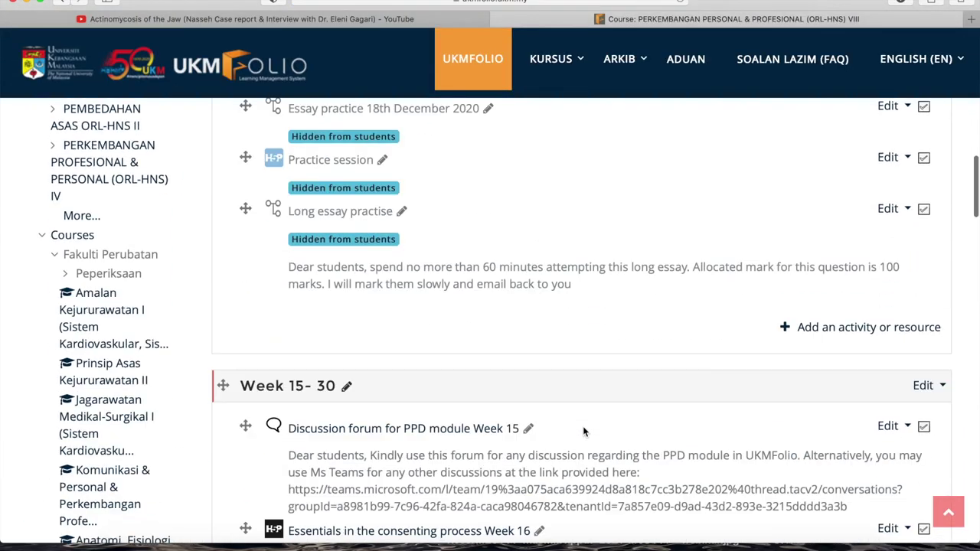
scroll(582, 426, "down", 10)
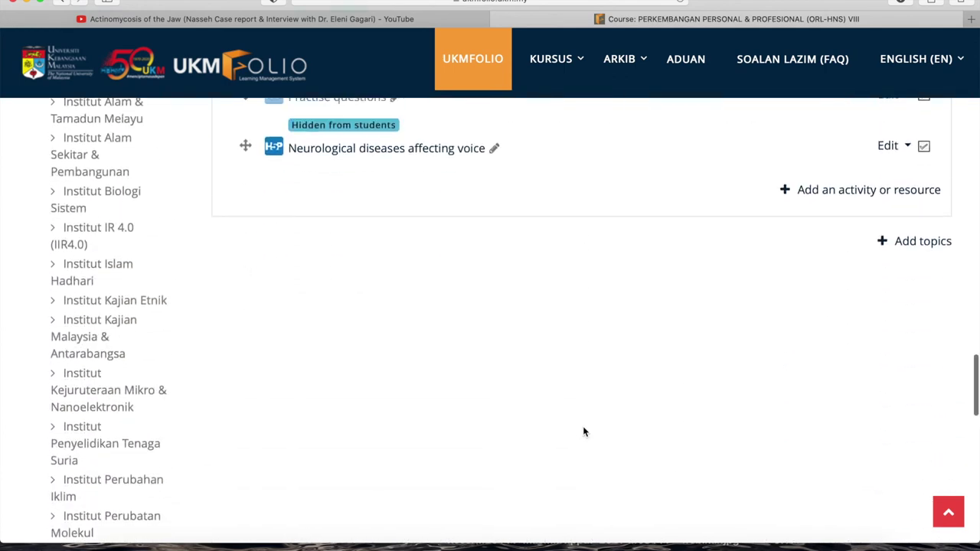
left_click(848, 328)
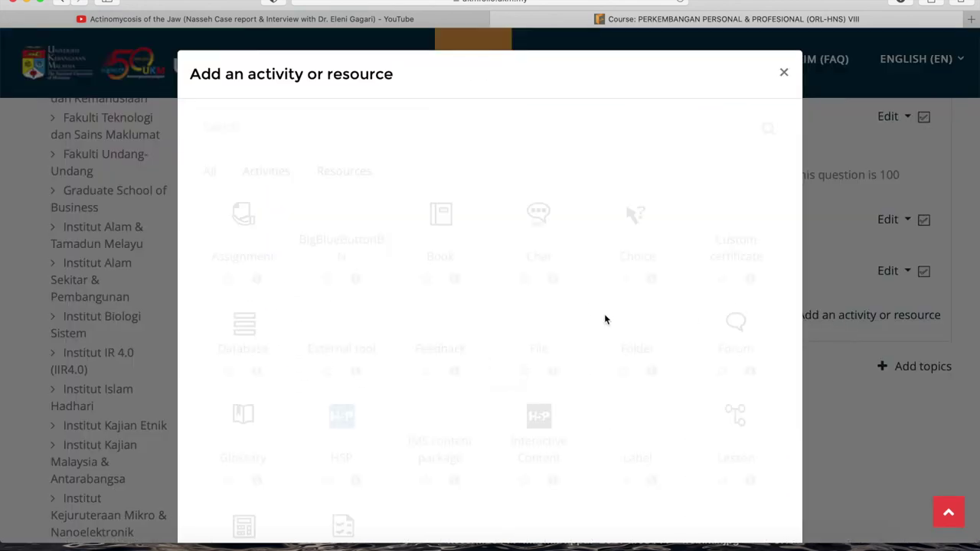
left_click(341, 421)
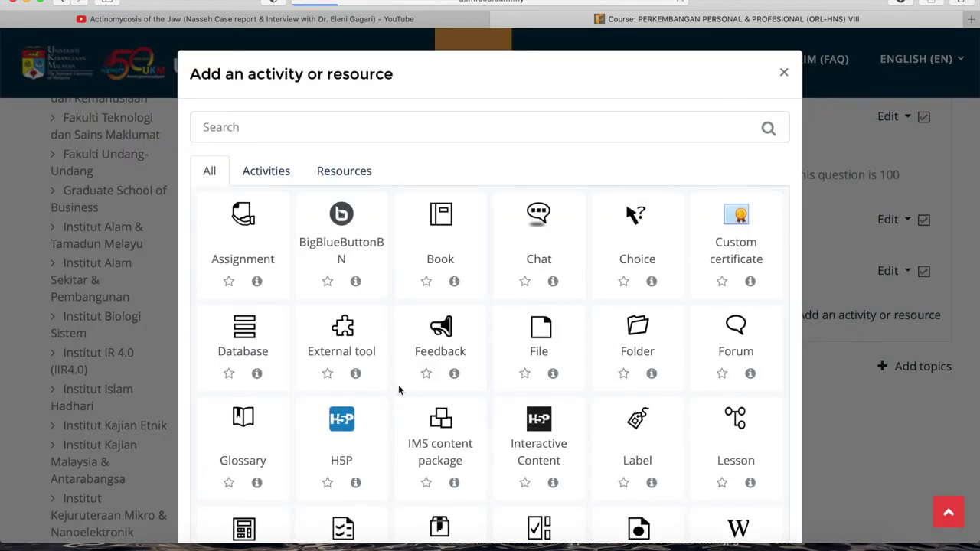
scroll(441, 371, "down", 2)
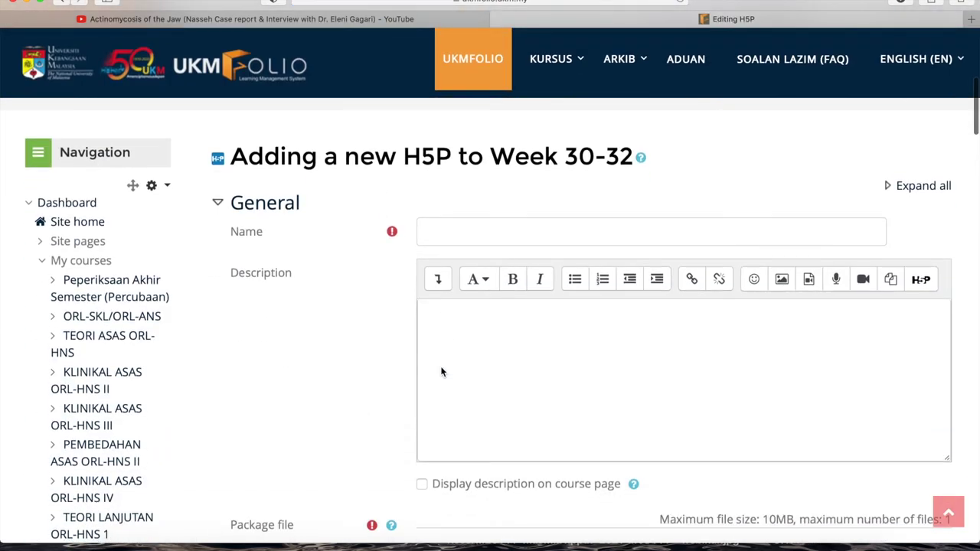
left_click(498, 230)
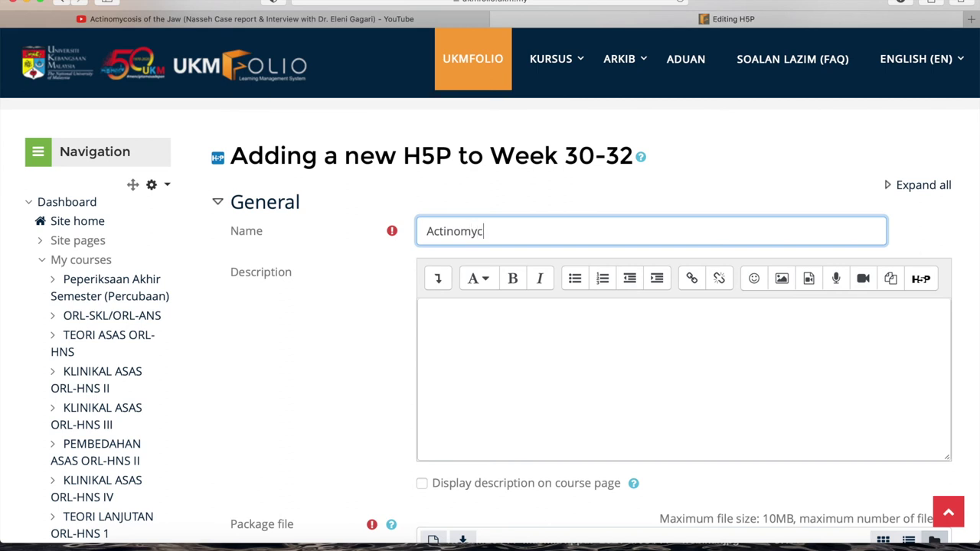
left_click(478, 345)
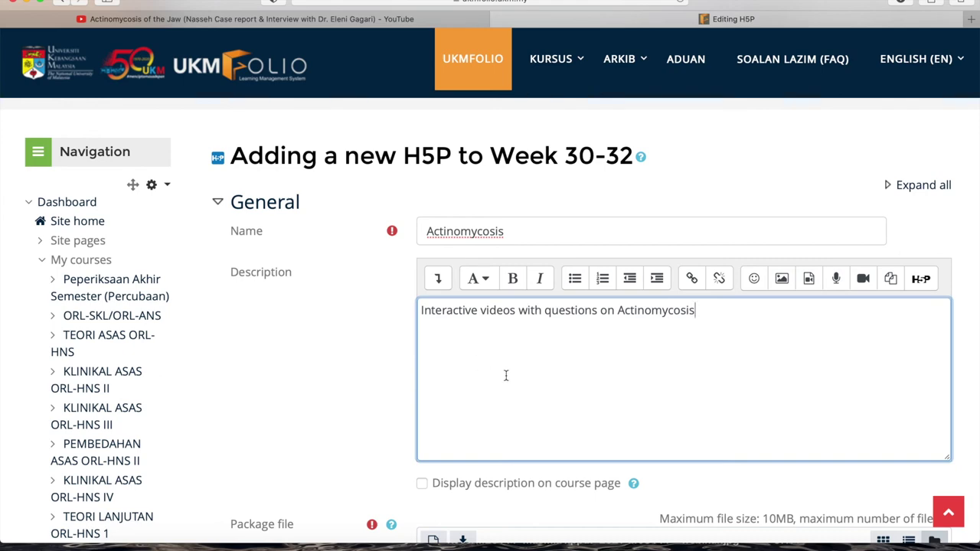
scroll(505, 376, "down", 4)
- Tick Display description, attach interactive-video-48.h5p from the Actinomycosis content bank, and save and display
left_click(422, 345)
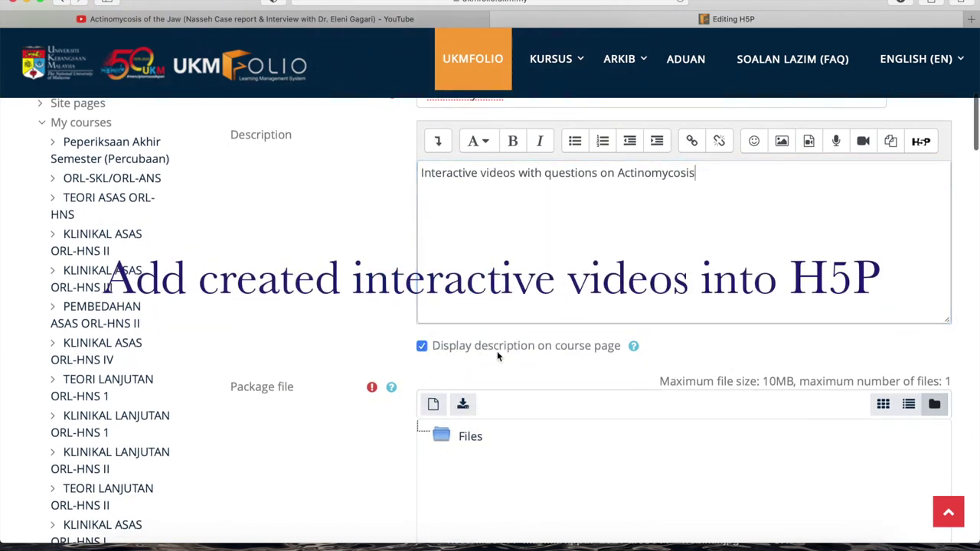
scroll(656, 458, "down", 3)
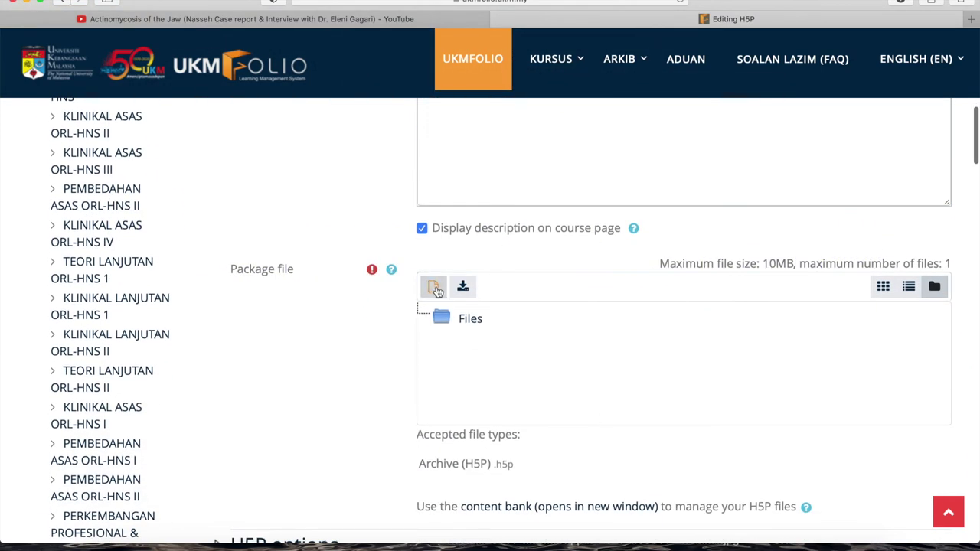
left_click(433, 285)
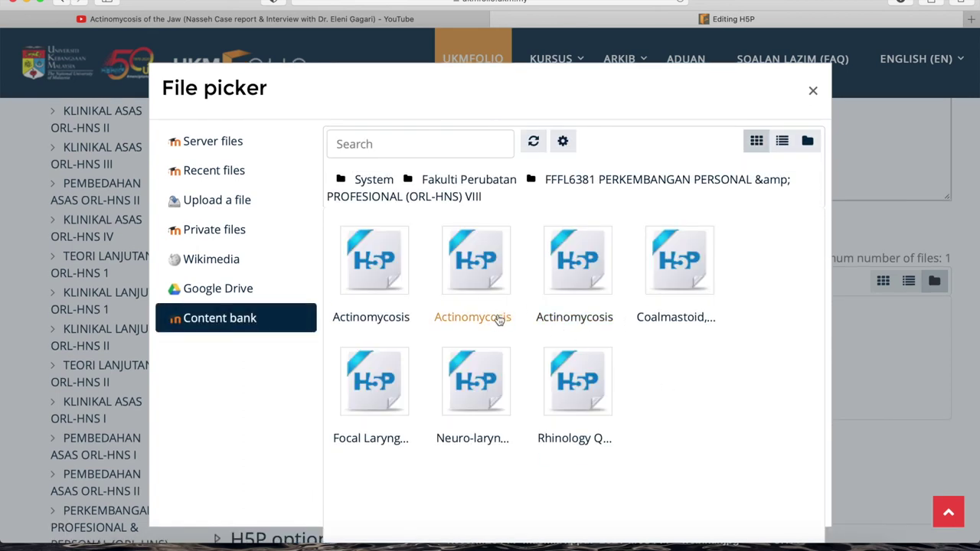
left_click(475, 307)
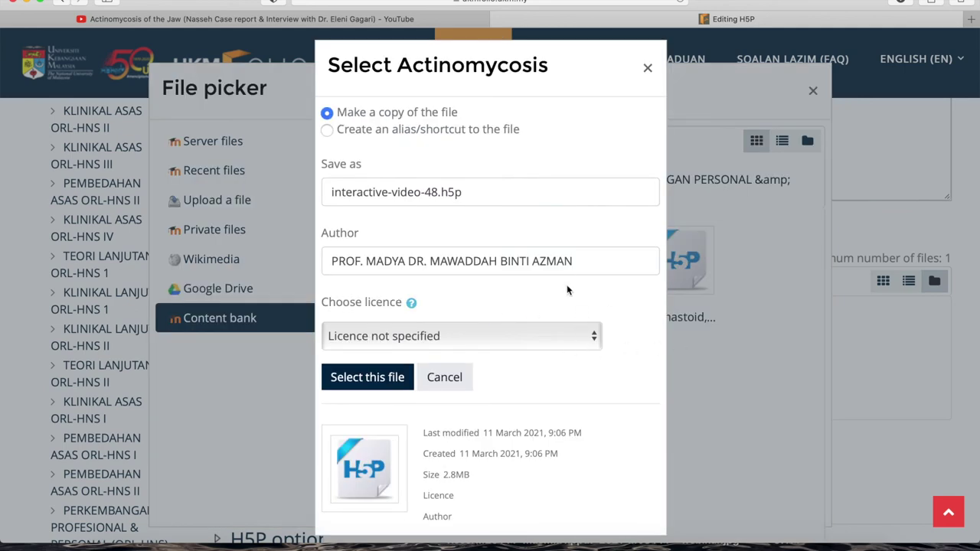
left_click(371, 382)
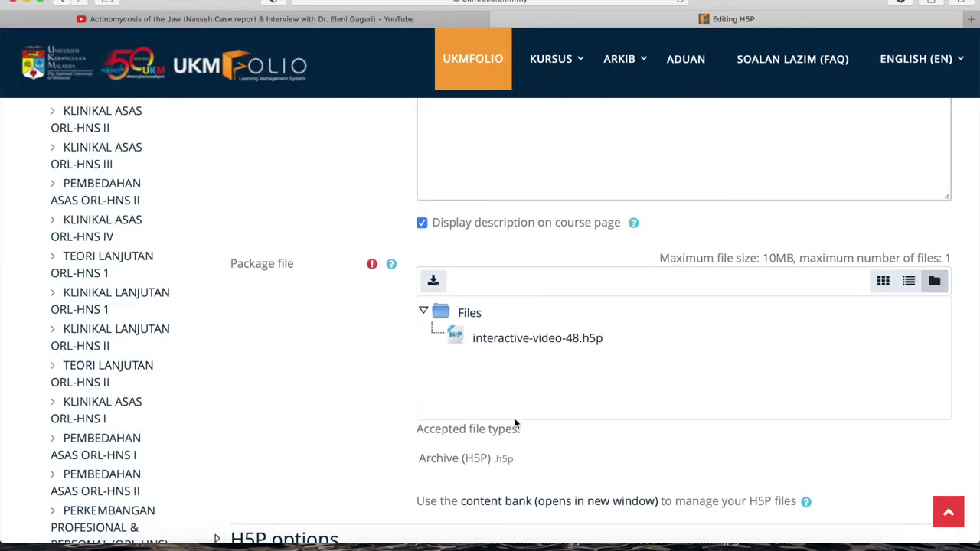
scroll(550, 467, "down", 9)
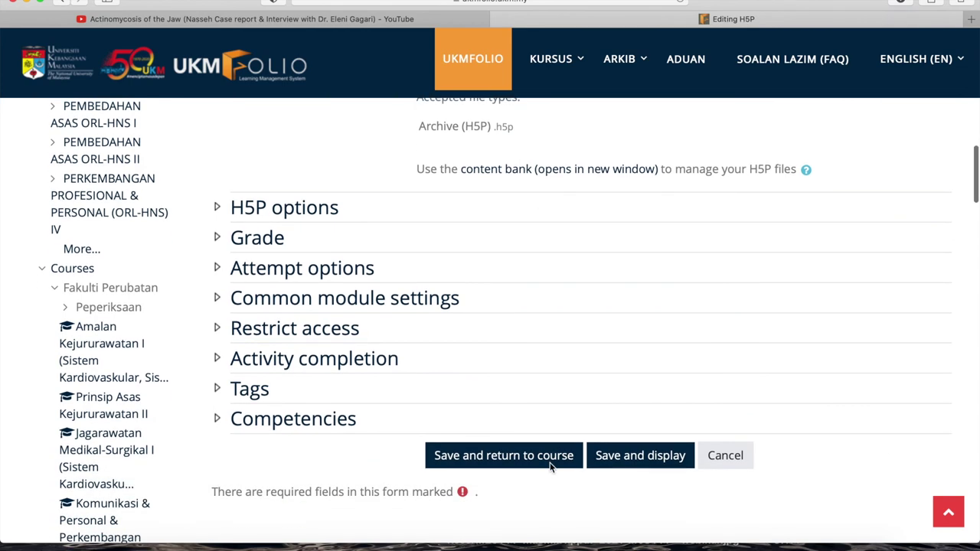
left_click(629, 454)
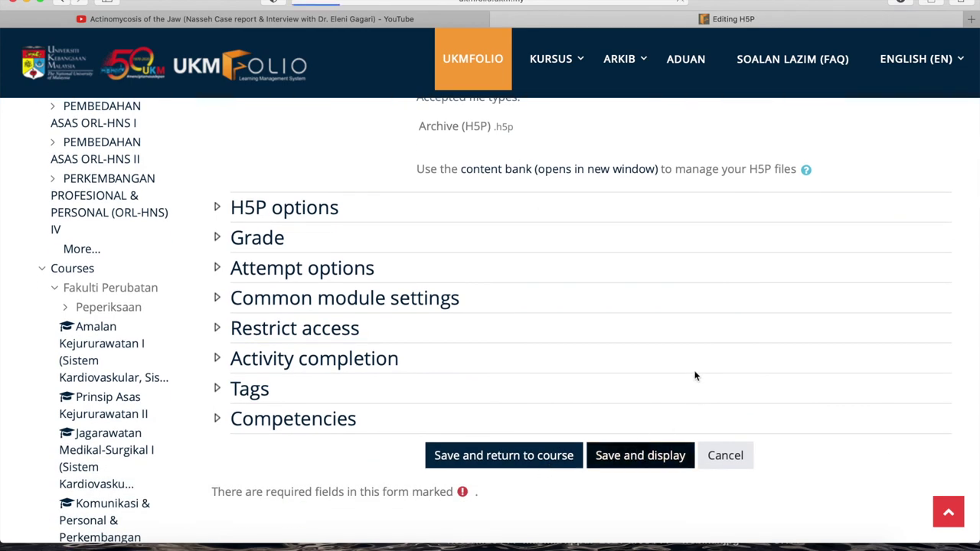
scroll(632, 397, "down", 10)
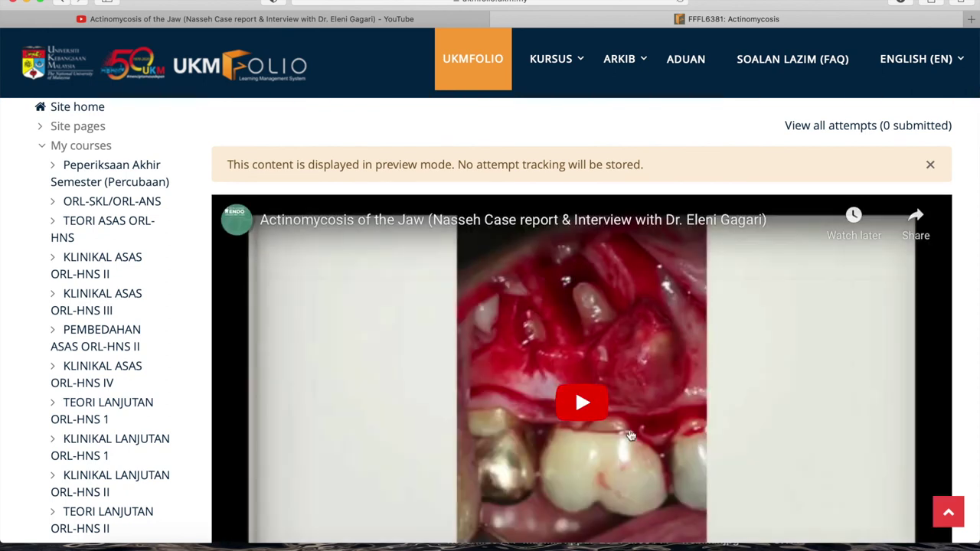
- Start the Actinomycosis video preview playing, then pause it
scroll(623, 444, "down", 2)
scroll(623, 443, "down", 1)
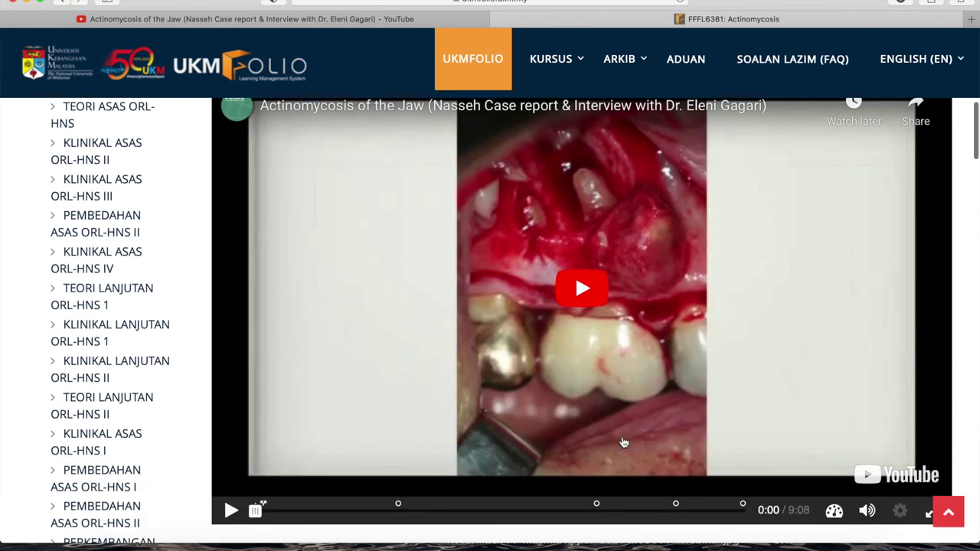
scroll(624, 442, "up", 1)
left_click(228, 527)
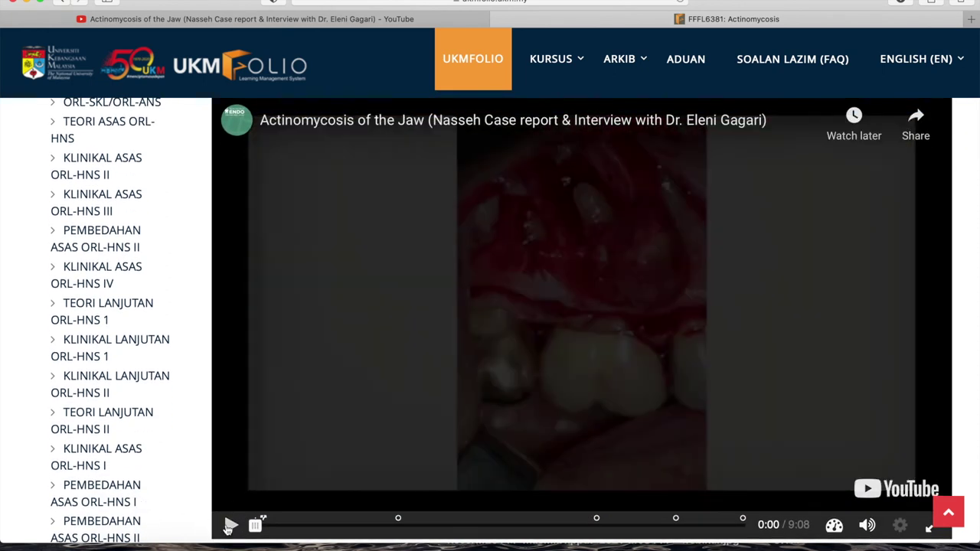
left_click(230, 525)
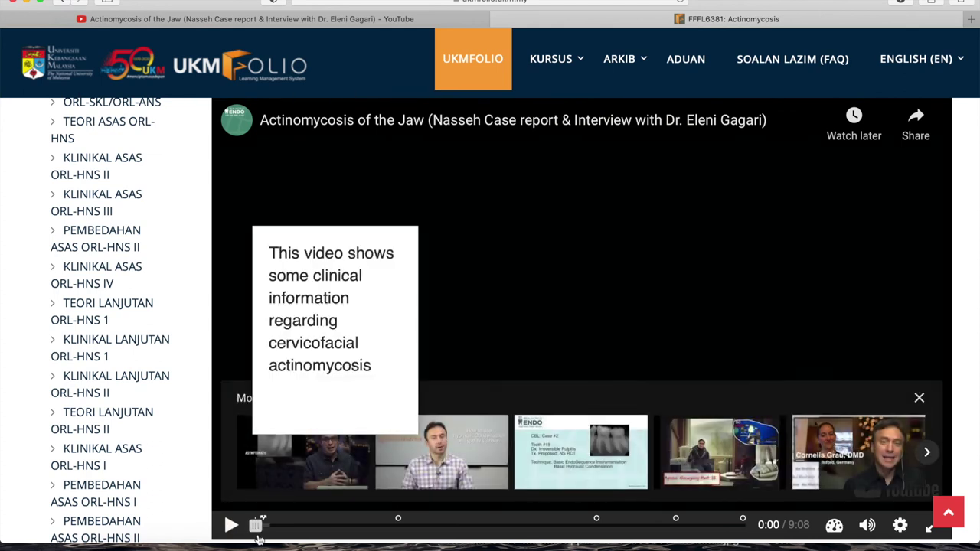
- Seek to the True/False question at 6:22, then the fill-in-the-missing-words question at 7:53
left_click_drag(259, 527, 596, 524)
left_click(597, 524)
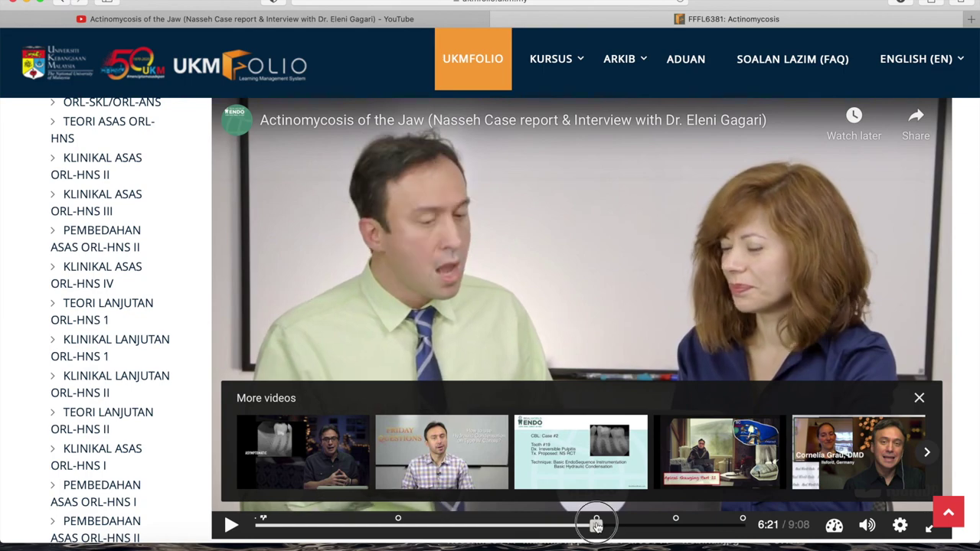
left_click_drag(596, 525, 745, 524)
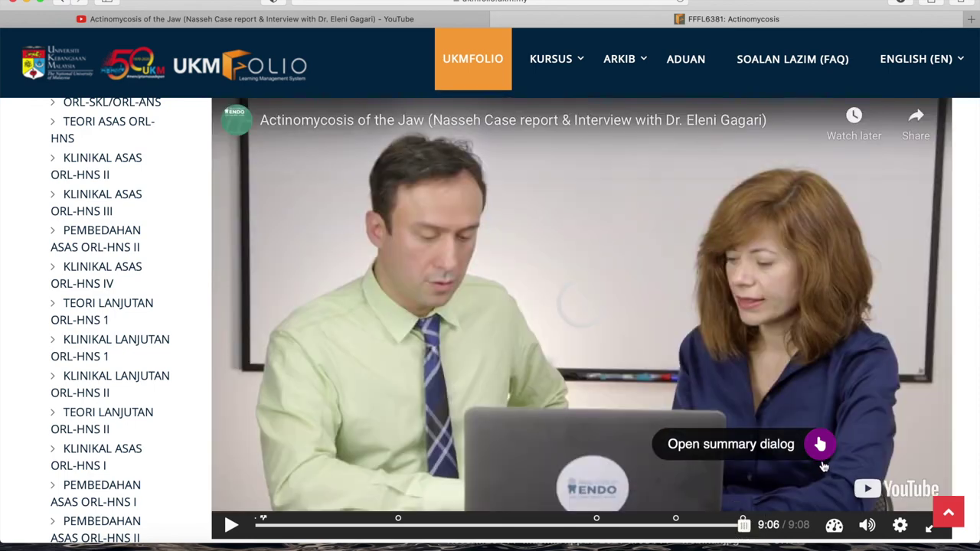
- Open the end-of-video summary and browse the 'Choose the correct statement' list, progress 0/1
left_click(820, 444)
scroll(722, 414, "down", 2)
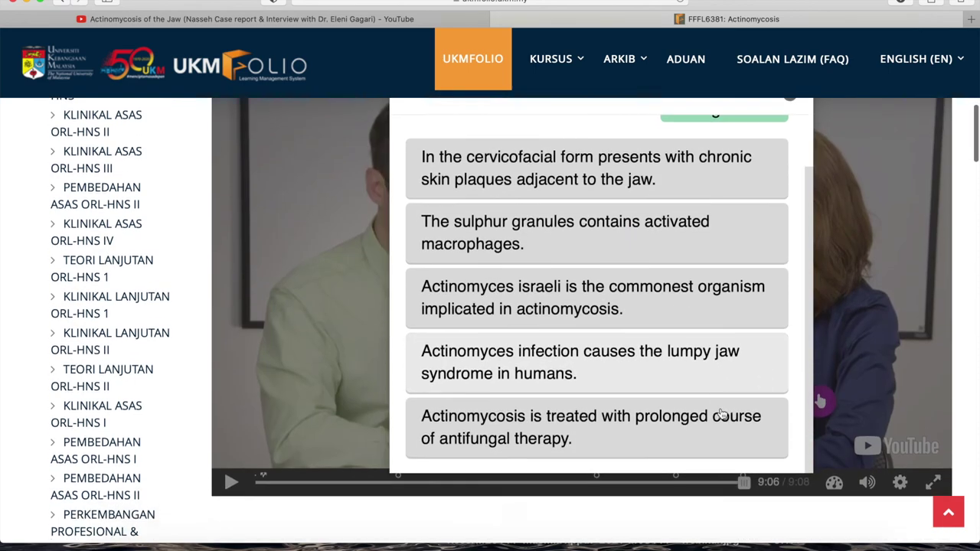
scroll(721, 409, "up", 5)
scroll(709, 415, "down", 5)
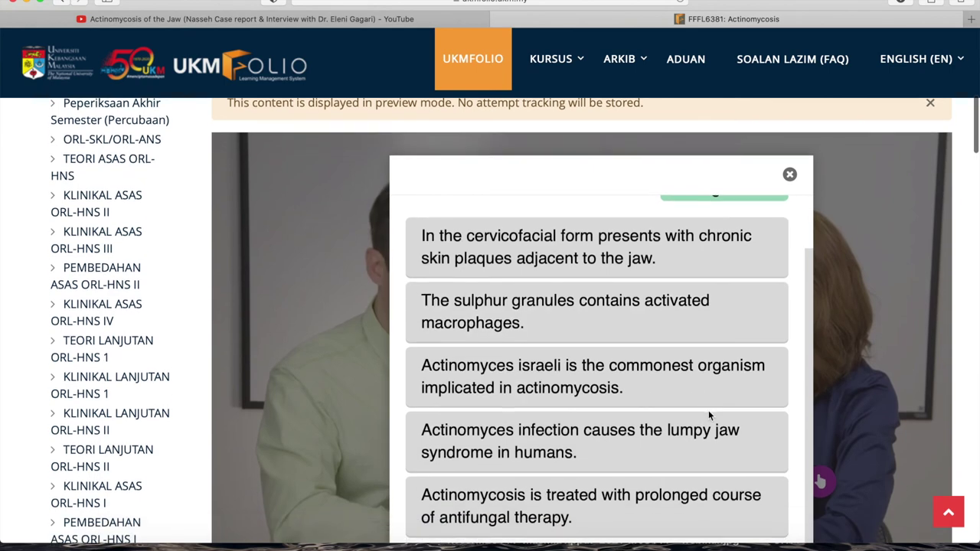
scroll(708, 415, "up", 5)
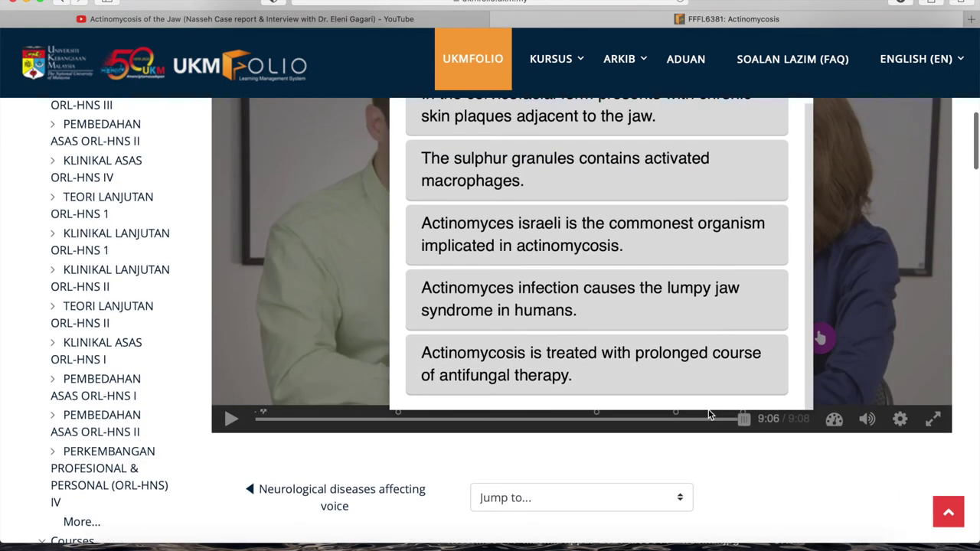
scroll(710, 415, "up", 3)
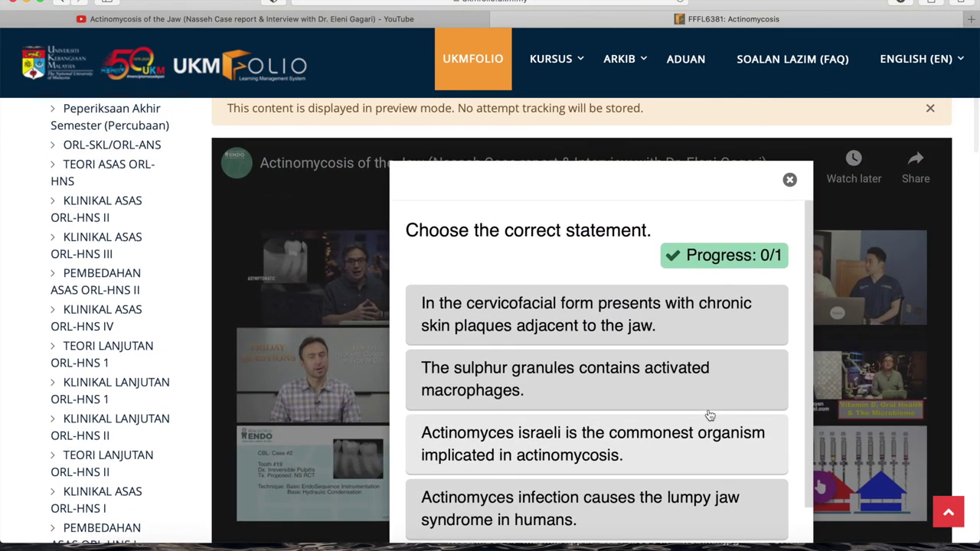